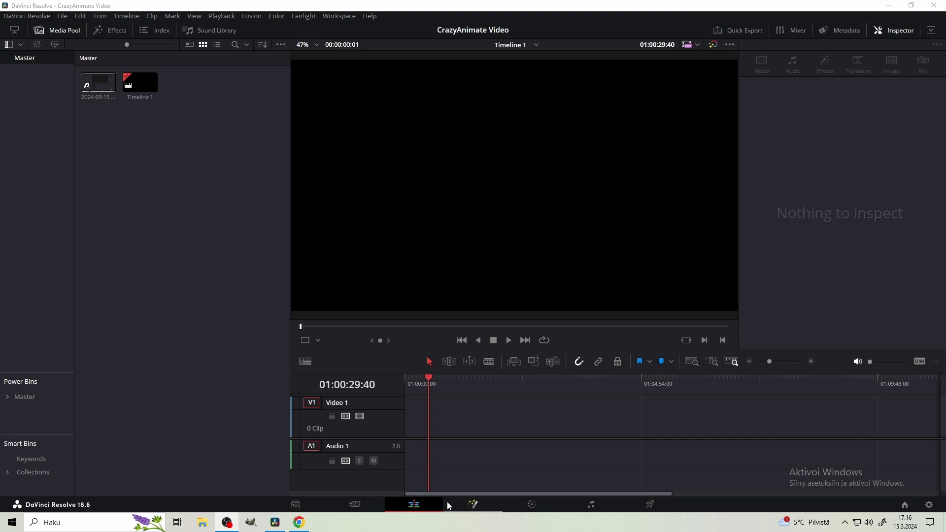
Step: On the Fusion page, expand Templates > Edit and bring up the Effects category's Show Folder option
{"action": "left_click", "coordinate": [474, 504]}
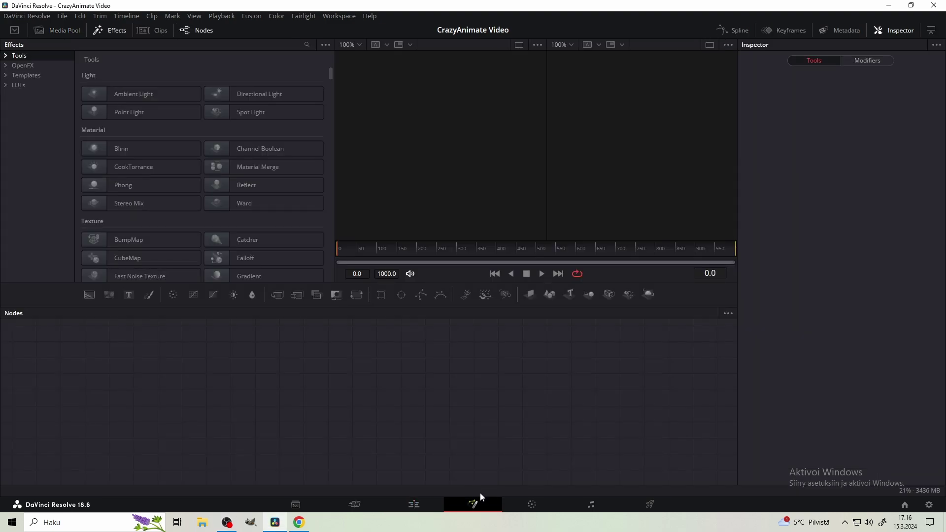
{"action": "left_click", "coordinate": [110, 30]}
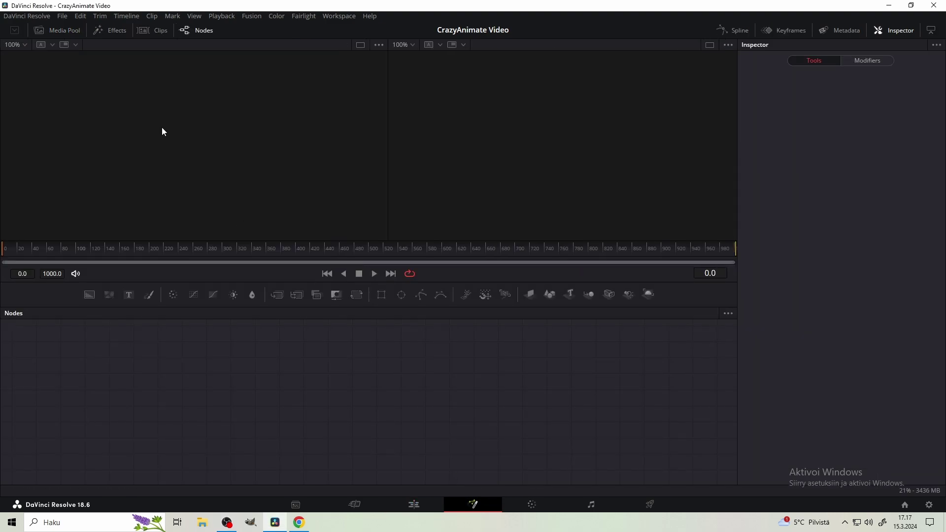
{"action": "left_click", "coordinate": [110, 31]}
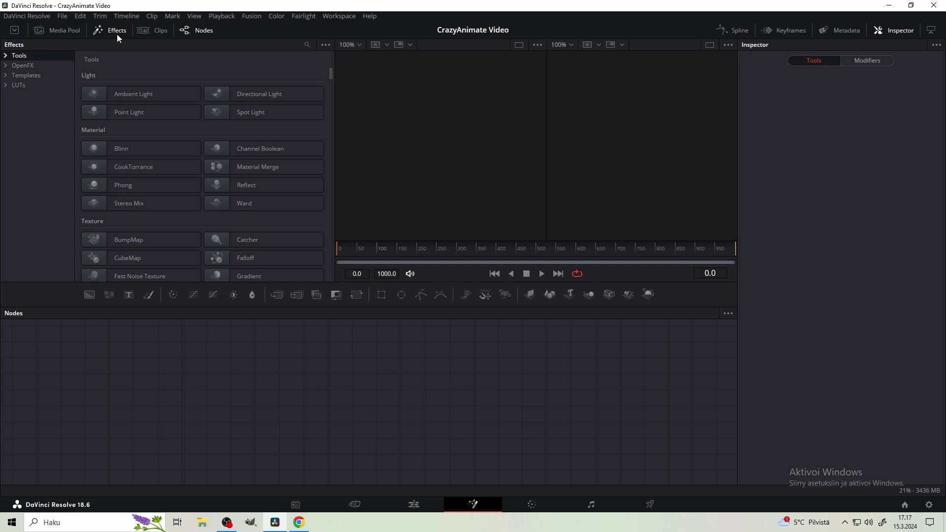
{"action": "left_click", "coordinate": [6, 76]}
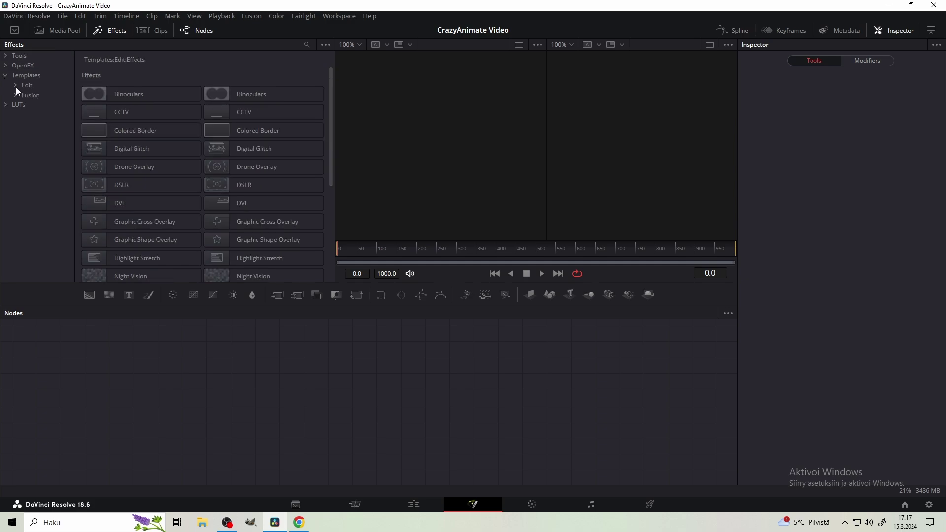
{"action": "left_click", "coordinate": [15, 85]}
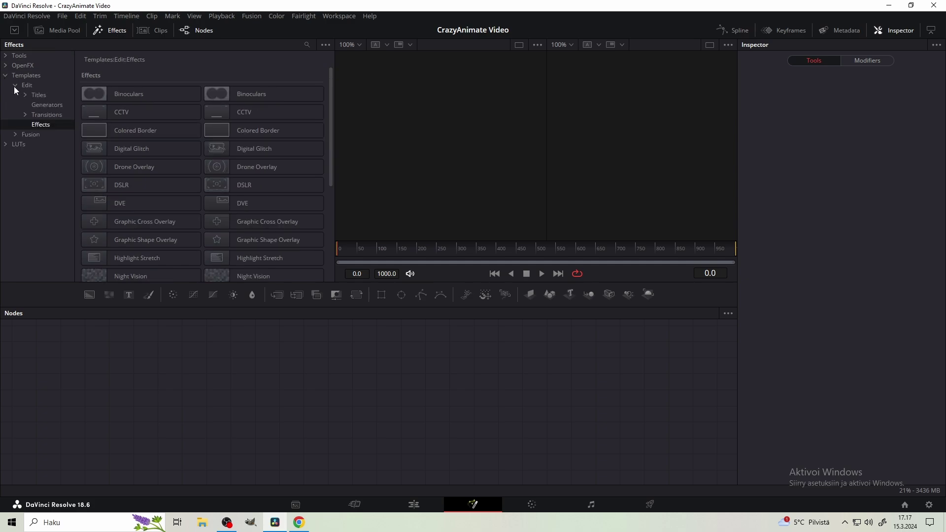
{"action": "right_click", "coordinate": [42, 127]}
{"action": "left_click", "coordinate": [53, 133]}
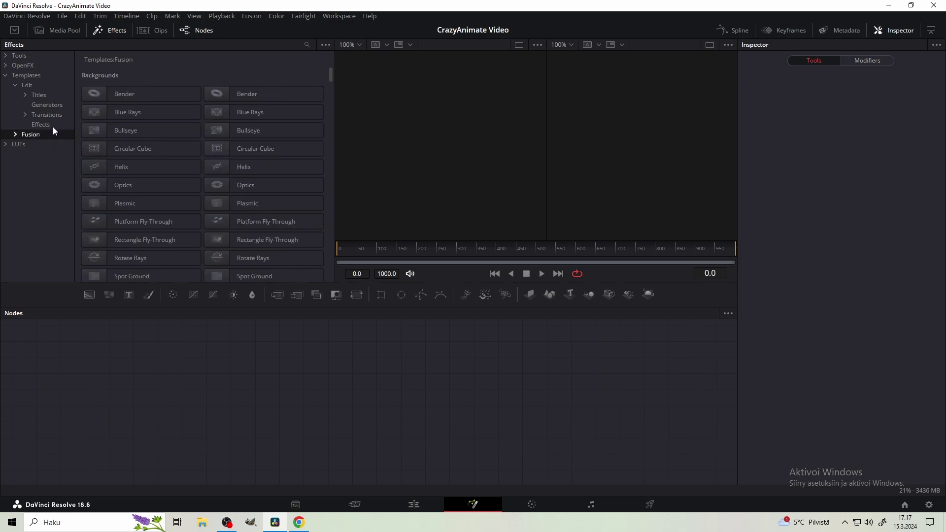
{"action": "left_click", "coordinate": [52, 126]}
{"action": "left_click", "coordinate": [327, 45]}
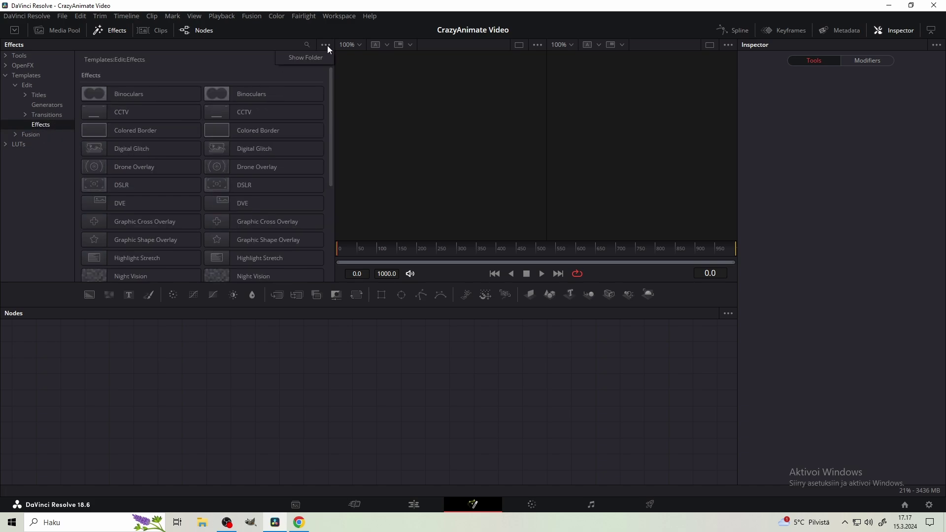
Step: Copy the desktop CrazyAnimate folder into the Edit Effects templates folder, then close Explorer
{"action": "left_click", "coordinate": [316, 59]}
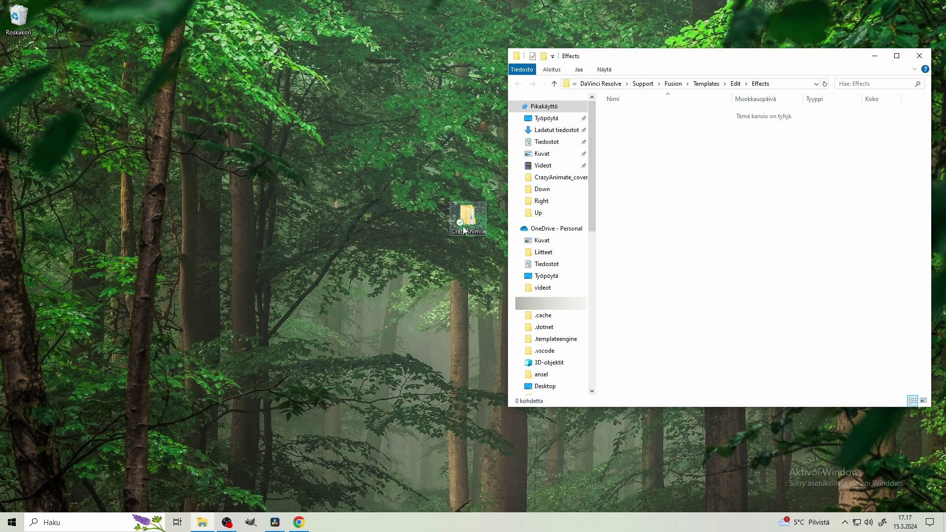
{"action": "left_click_drag", "start_coordinate": [471, 221], "coordinate": [700, 156]}
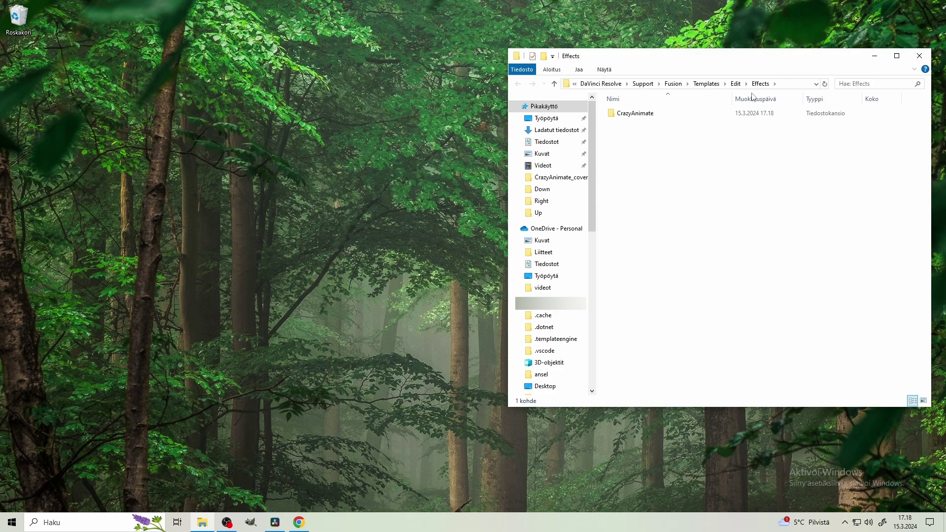
{"action": "left_click", "coordinate": [918, 58]}
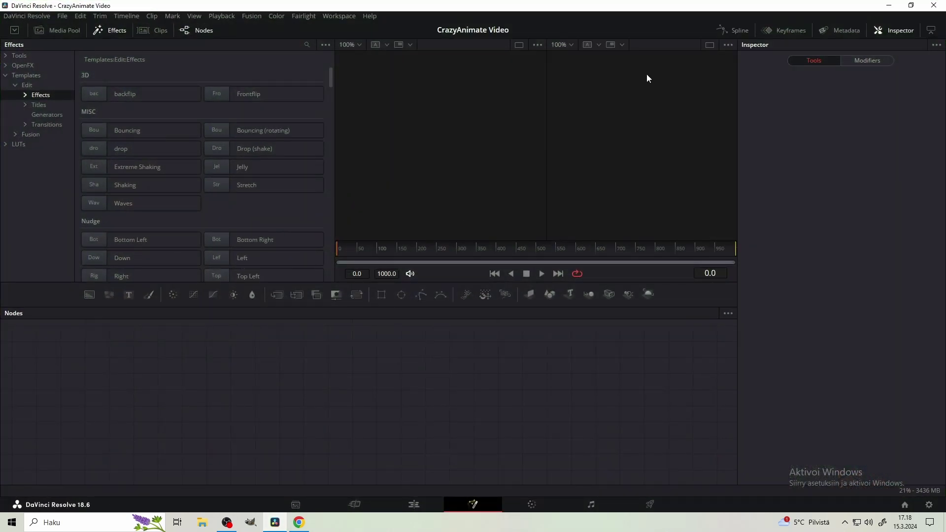
Step: Select Character1, expand CrazyAnimate, glance at Zooms and settle on the PNG animation presets
{"action": "left_click", "coordinate": [122, 33]}
{"action": "left_click", "coordinate": [185, 33]}
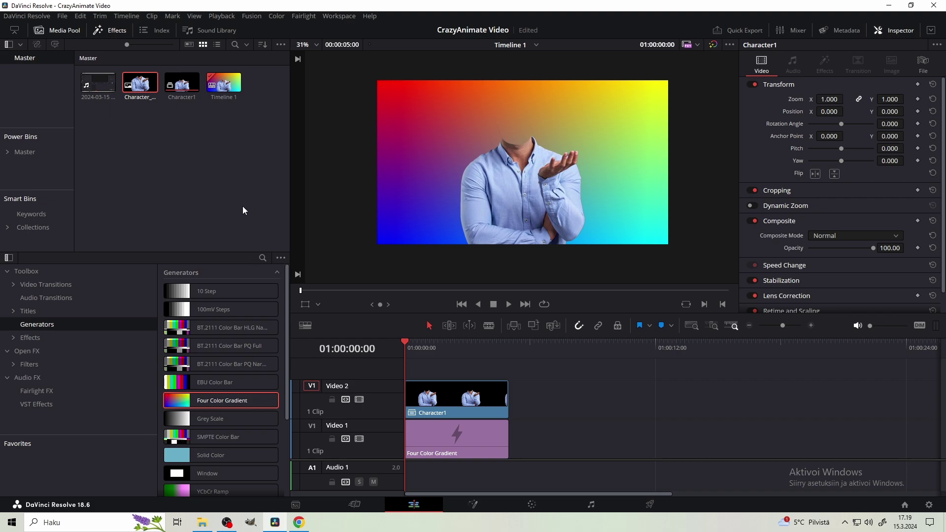
{"action": "left_click", "coordinate": [433, 404]}
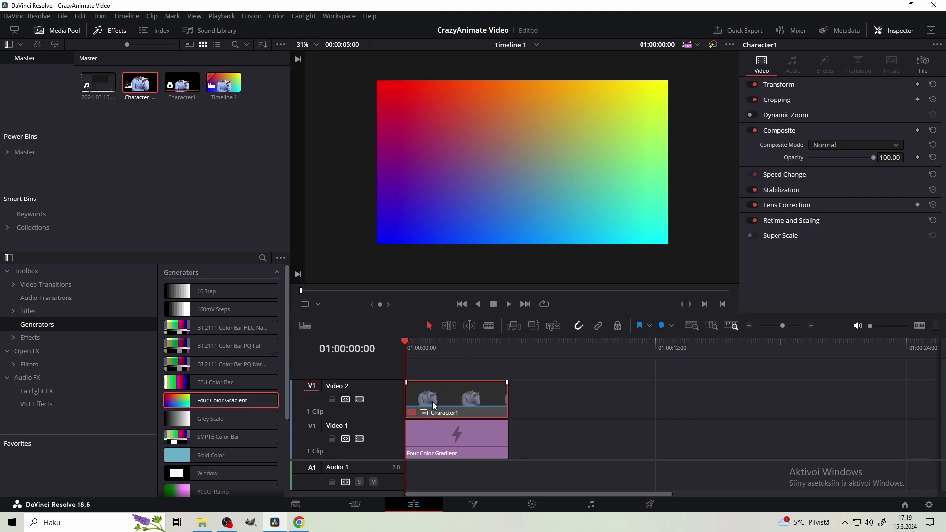
{"action": "left_click", "coordinate": [422, 441]}
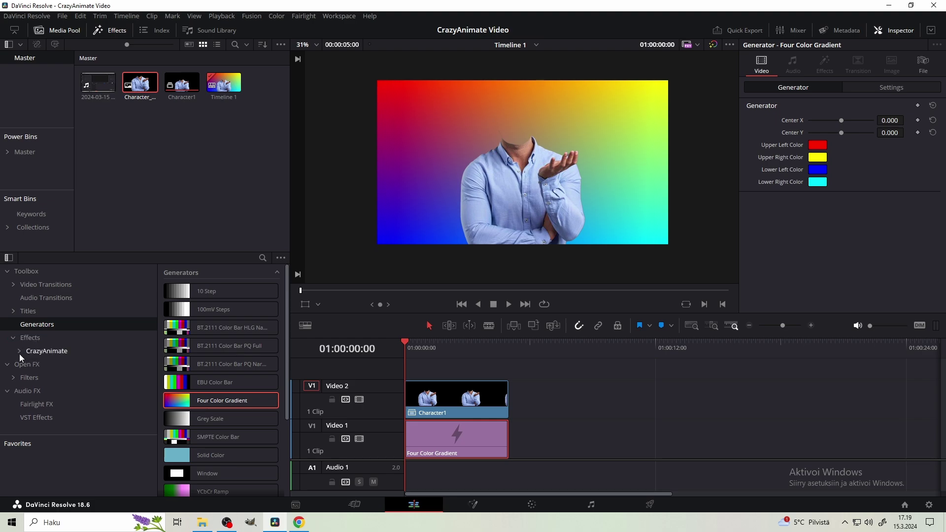
{"action": "left_click", "coordinate": [19, 352]}
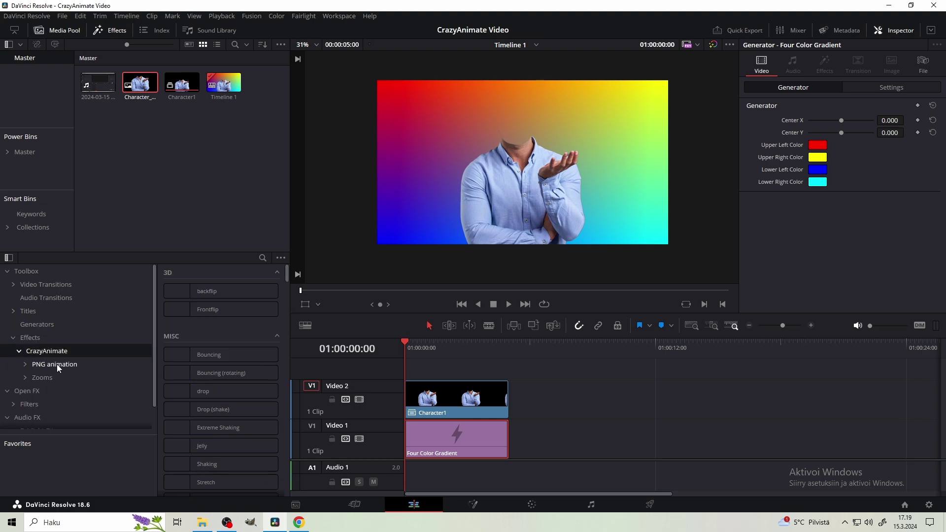
{"action": "left_click", "coordinate": [57, 363]}
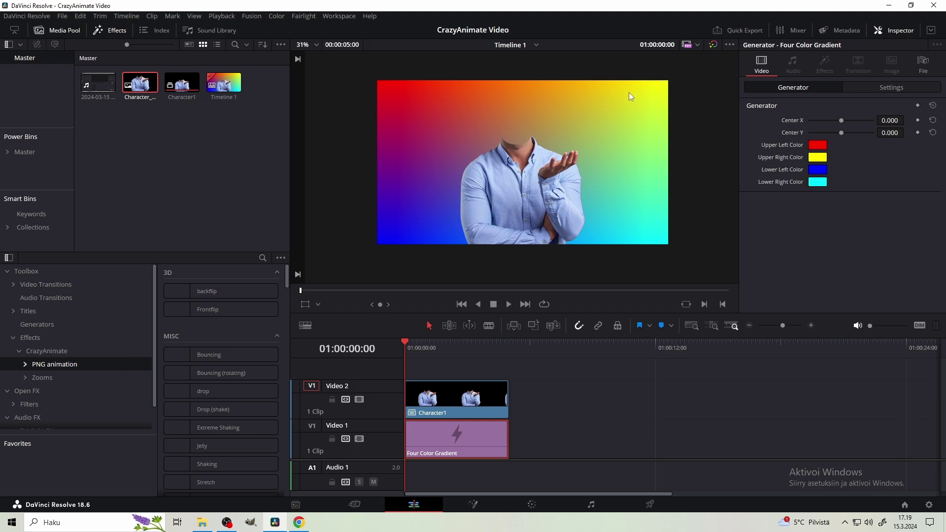
{"action": "left_click", "coordinate": [63, 378]}
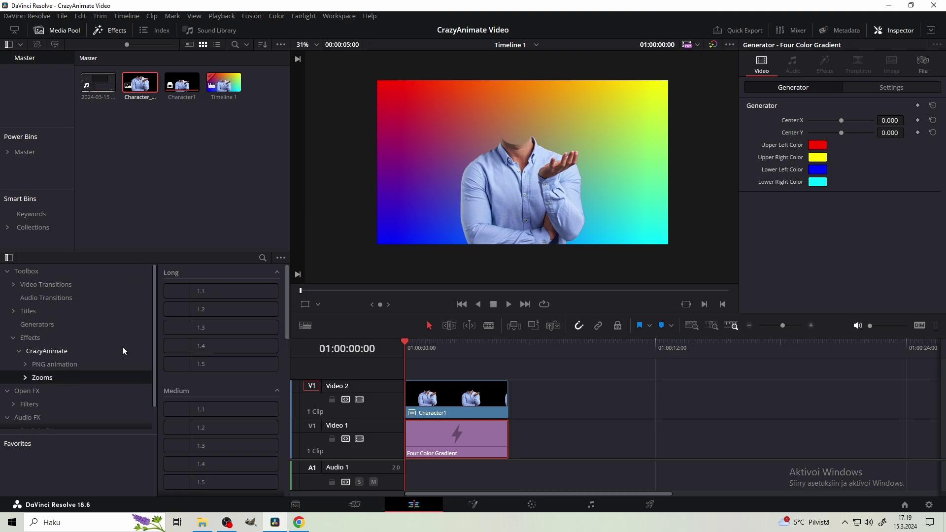
{"action": "left_click", "coordinate": [122, 364]}
Step: Apply the Frontflip preset to Character1 and show its effect settings in the Inspector
{"action": "left_click_drag", "start_coordinate": [206, 316], "coordinate": [427, 402]}
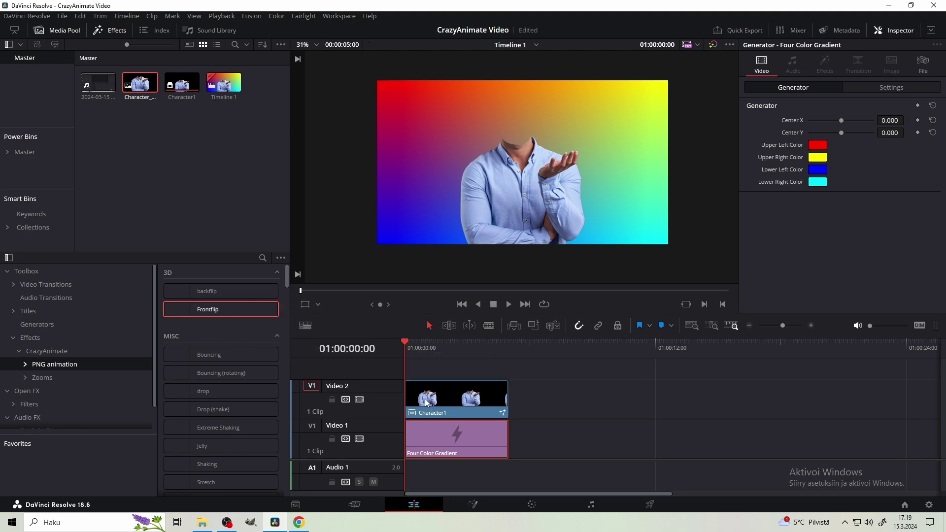
{"action": "left_click", "coordinate": [460, 409]}
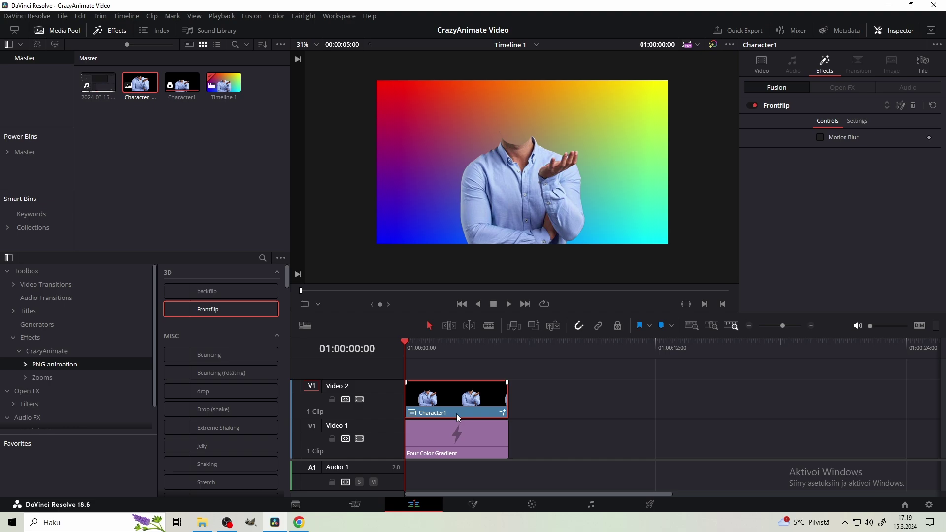
{"action": "left_click", "coordinate": [898, 31]}
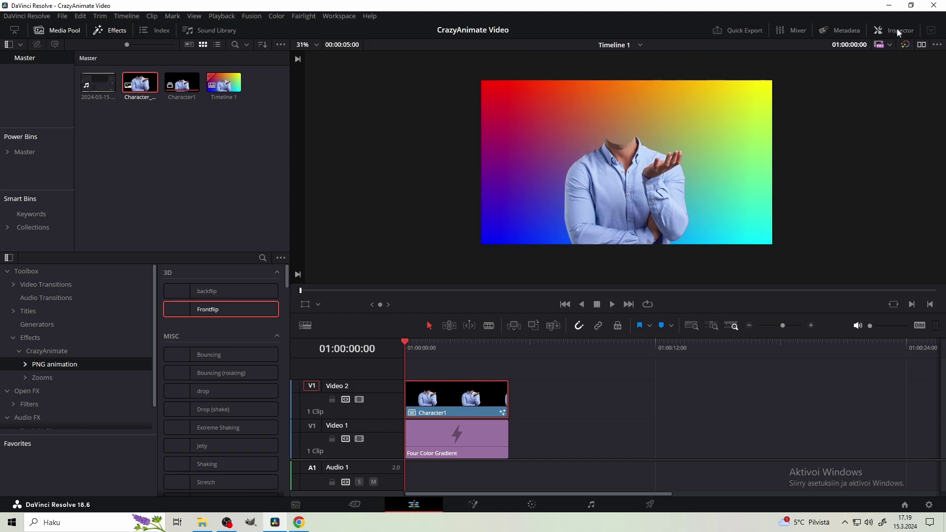
{"action": "left_click", "coordinate": [900, 33]}
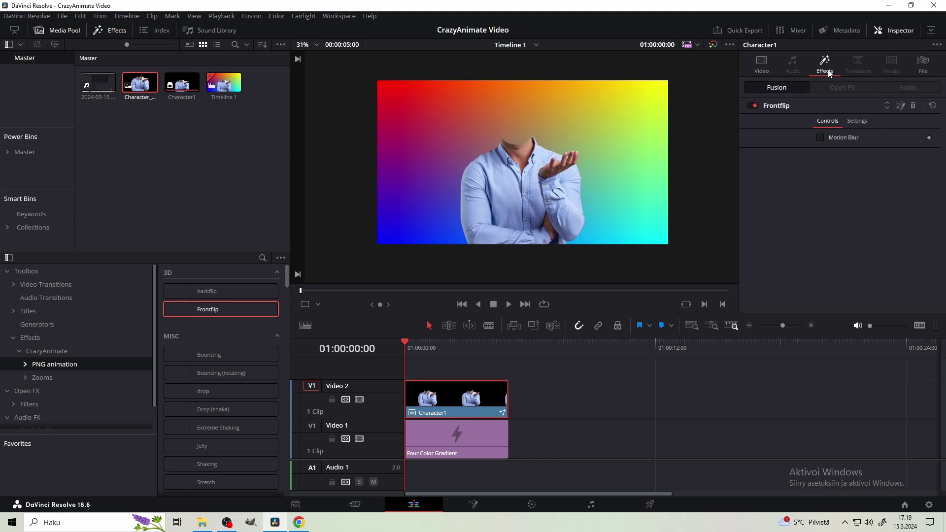
Step: Preview the flip with motion blur from the timeline start, then save with Ctrl+S
{"action": "key", "text": "space"}
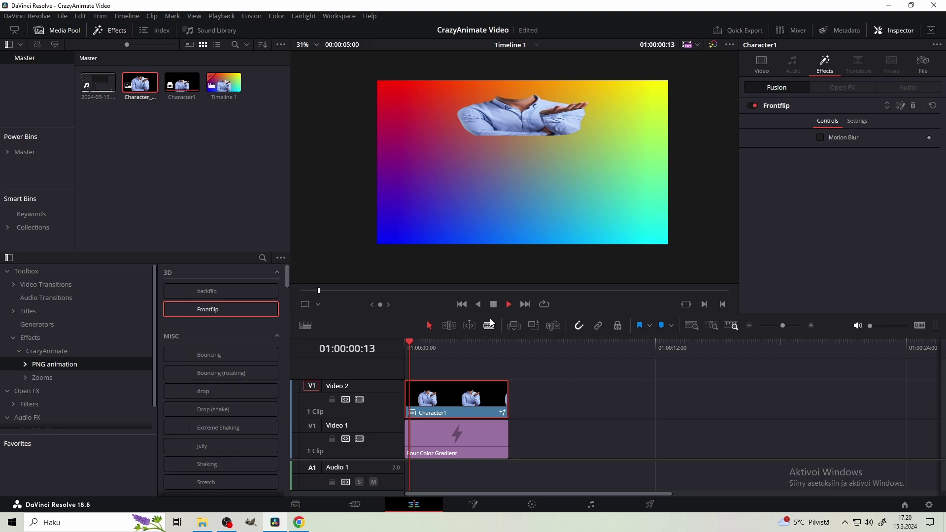
{"action": "key", "text": "space"}
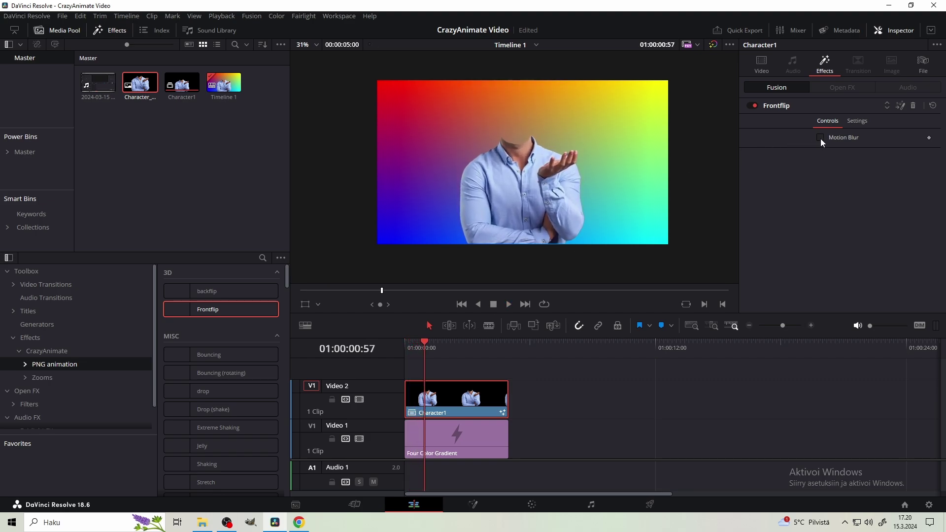
{"action": "key", "text": "Home"}
{"action": "key", "text": "space"}
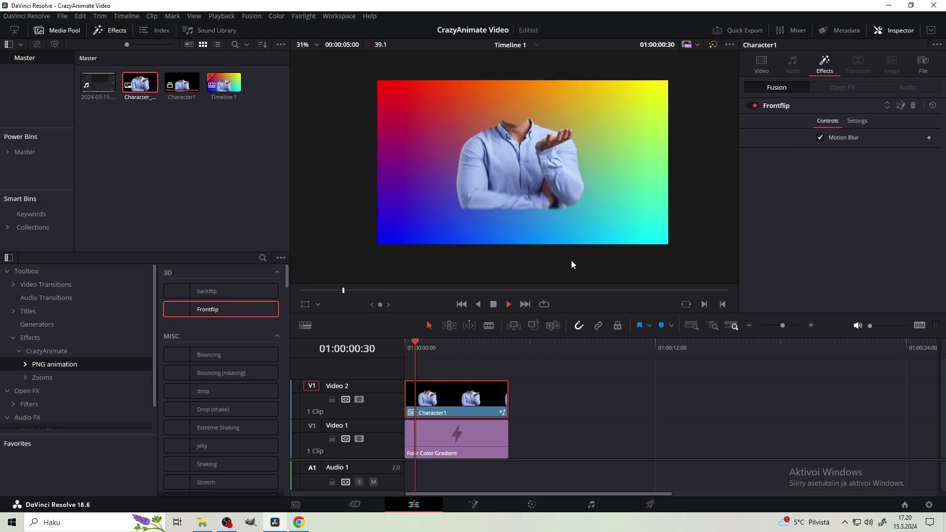
{"action": "key", "text": "space"}
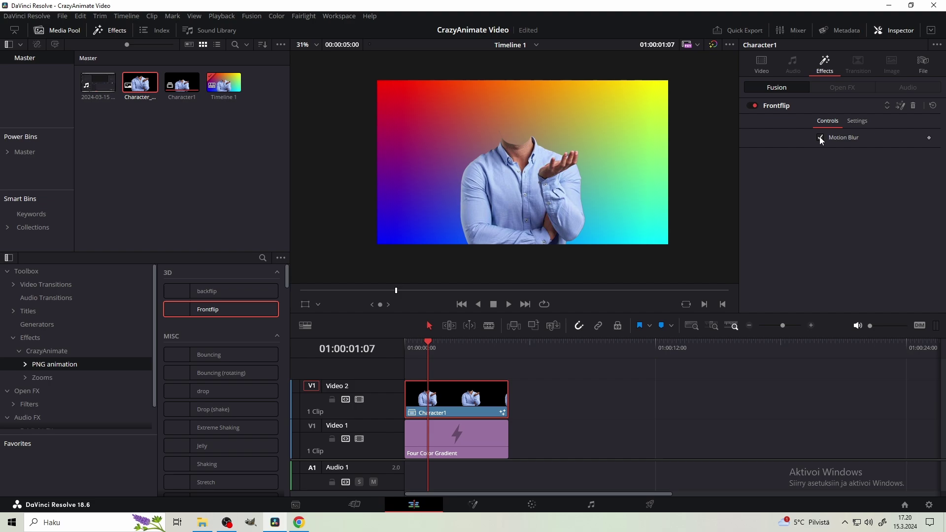
{"action": "key", "text": "ctrl+s"}
Step: Preview the Bouncing and Stretch presets on Character1, then remove Stretch
{"action": "left_click_drag", "start_coordinate": [220, 355], "coordinate": [453, 395]}
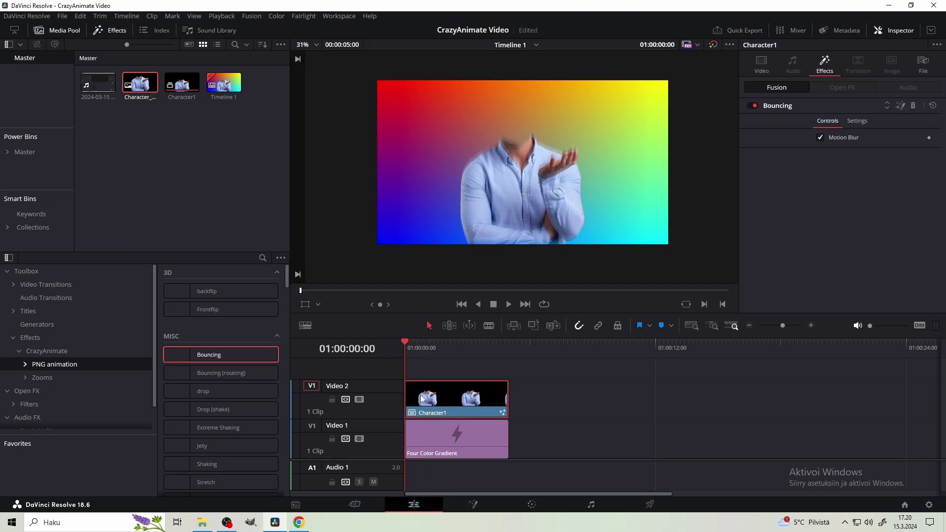
{"action": "key", "text": "space"}
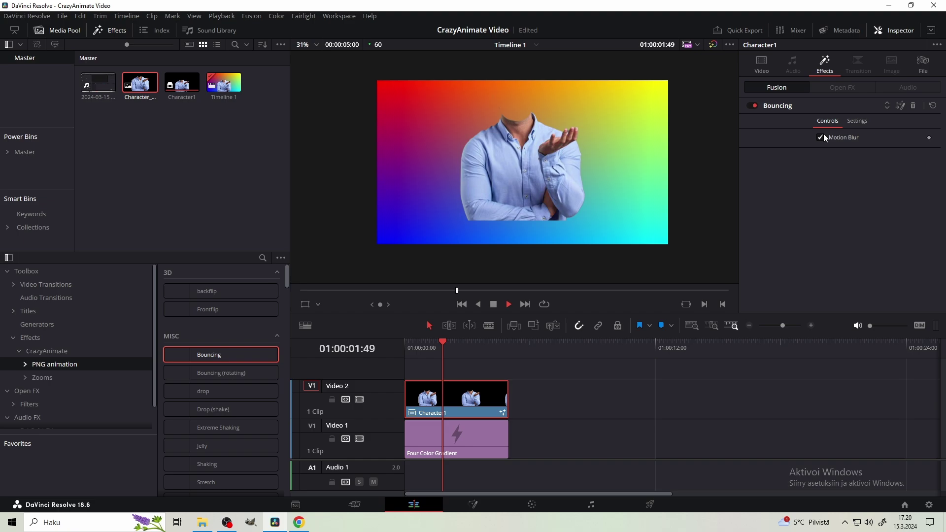
{"action": "left_click_drag", "start_coordinate": [221, 448], "coordinate": [429, 412]}
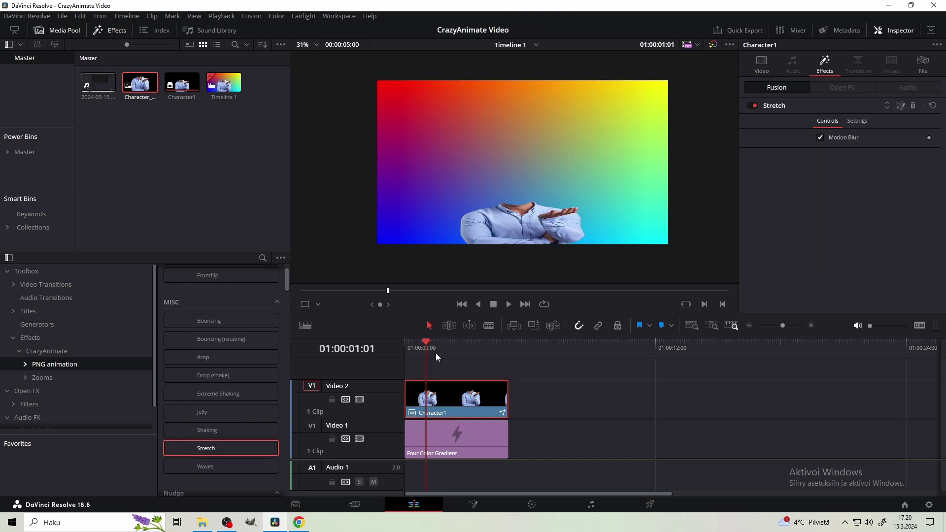
{"action": "key", "text": "Home"}
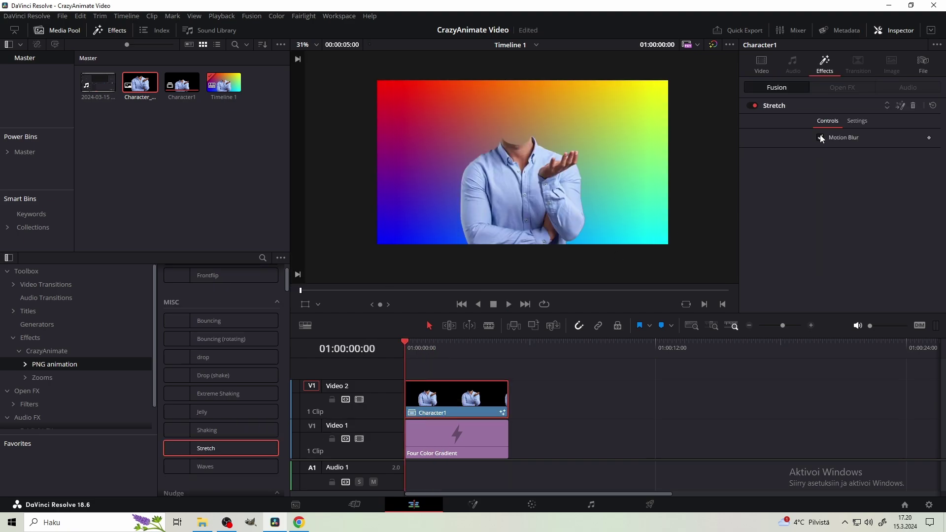
{"action": "key", "text": "space"}
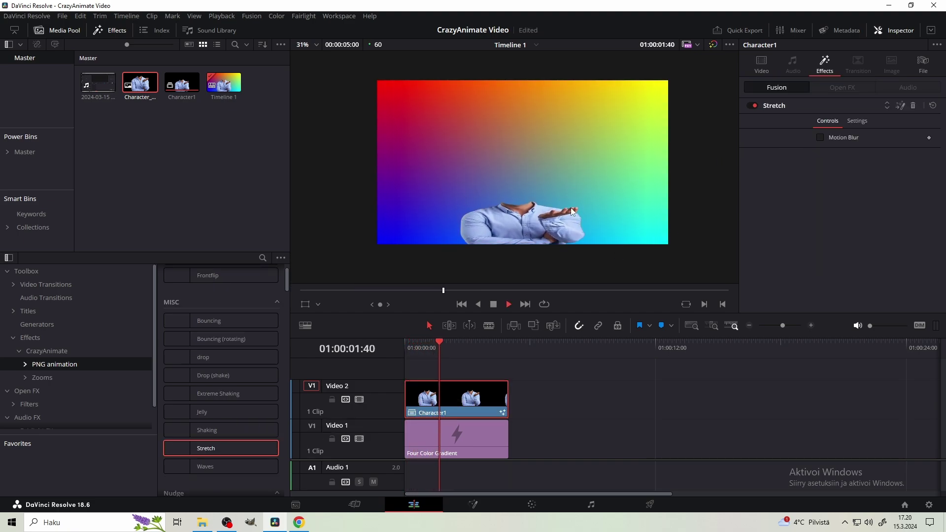
{"action": "key", "text": "space"}
{"action": "left_click", "coordinate": [913, 105]}
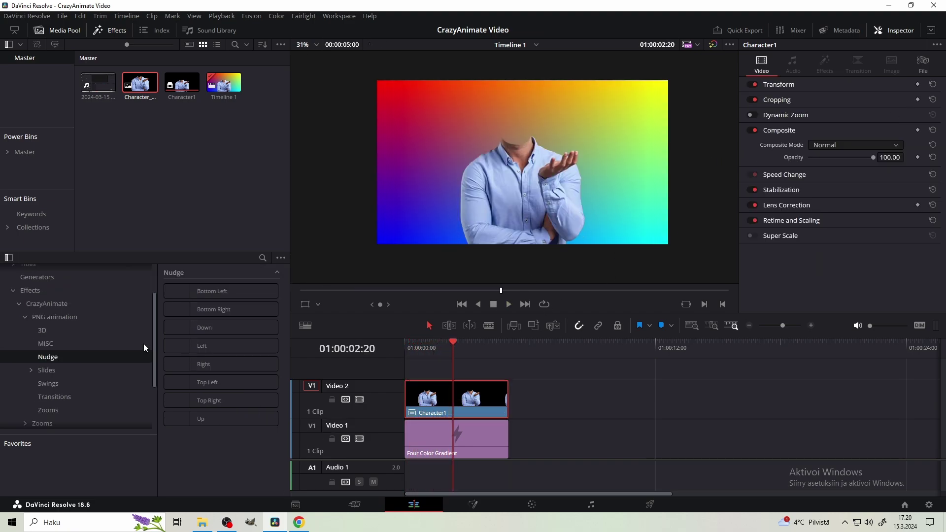
Step: Apply the Nudge Bottom Right preset to Character1 and play it from the start
{"action": "left_click", "coordinate": [207, 313]}
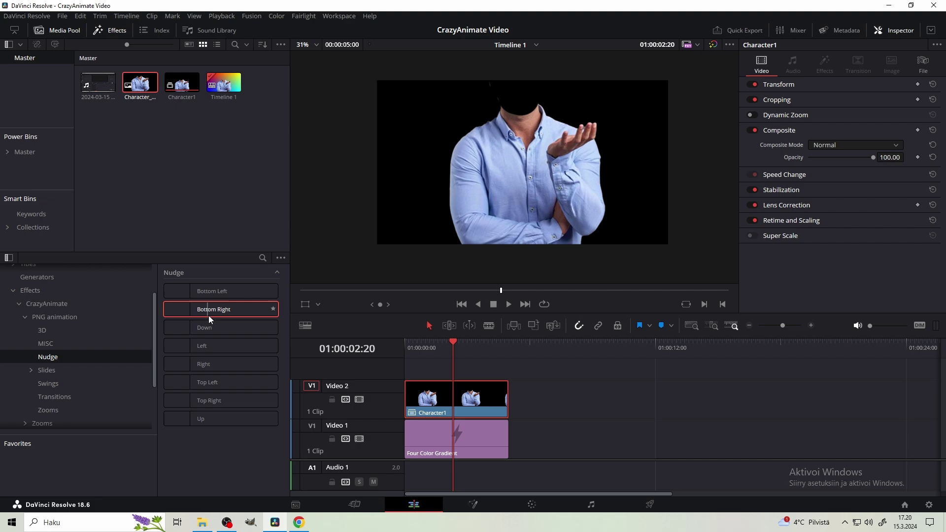
{"action": "left_click_drag", "start_coordinate": [208, 316], "coordinate": [467, 404]}
{"action": "key", "text": "Home"}
{"action": "key", "text": "space"}
{"action": "key", "text": "space"}
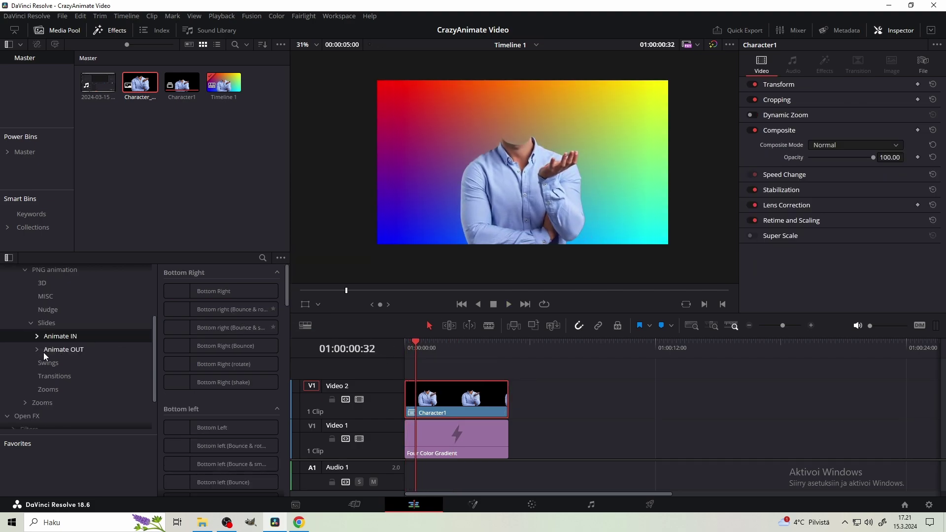
Step: Preview the Animate IN Down slide preset on Character1, then delete it
{"action": "left_click", "coordinate": [37, 336]}
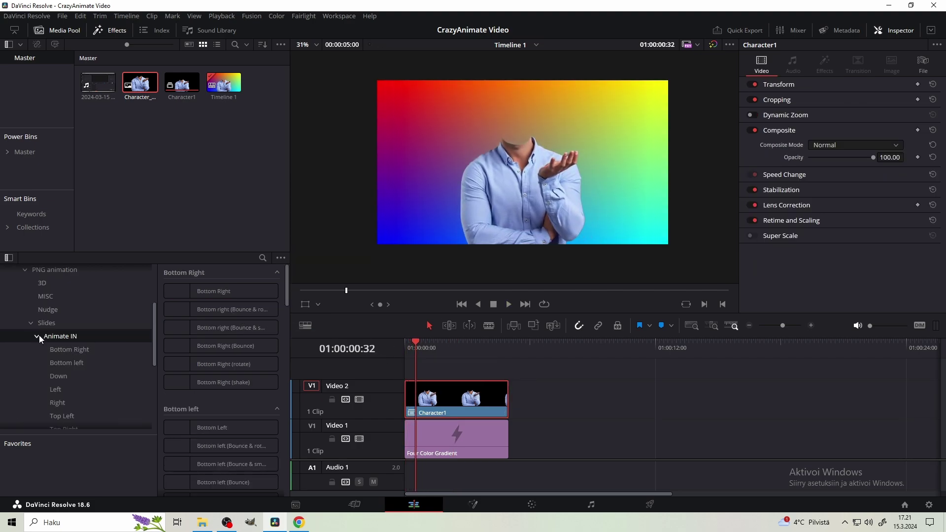
{"action": "scroll", "coordinate": [82, 336], "scroll_direction": "down", "scroll_amount": 2}
{"action": "left_click", "coordinate": [77, 330]}
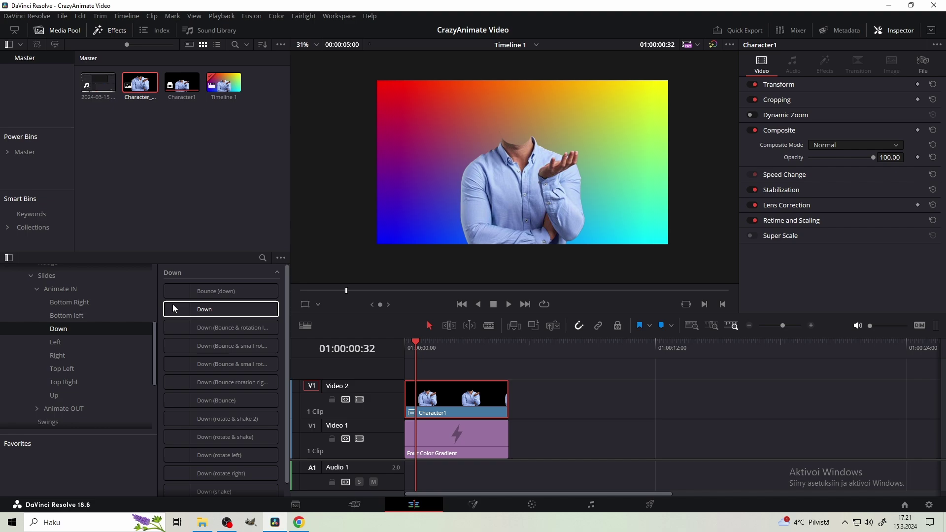
{"action": "left_click_drag", "start_coordinate": [206, 309], "coordinate": [438, 396]}
{"action": "key", "text": "Home"}
{"action": "key", "text": "space"}
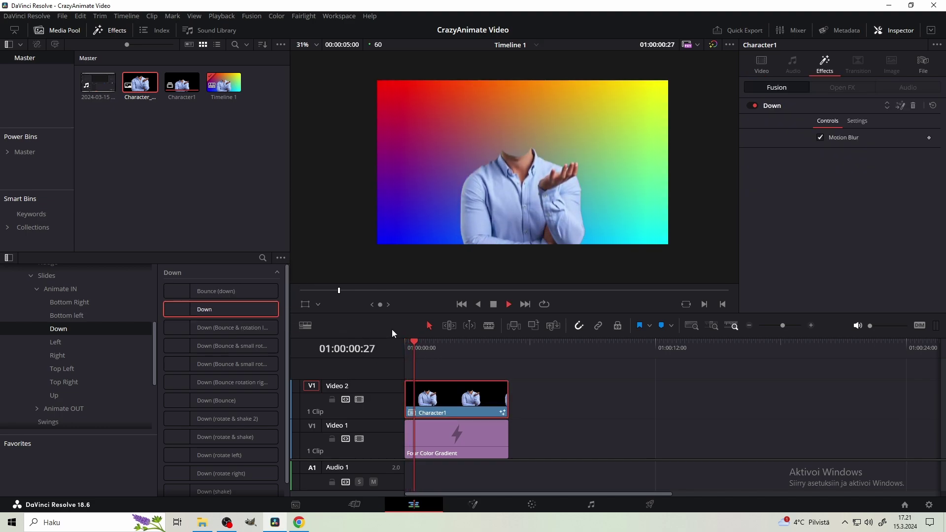
{"action": "left_click", "coordinate": [914, 106]}
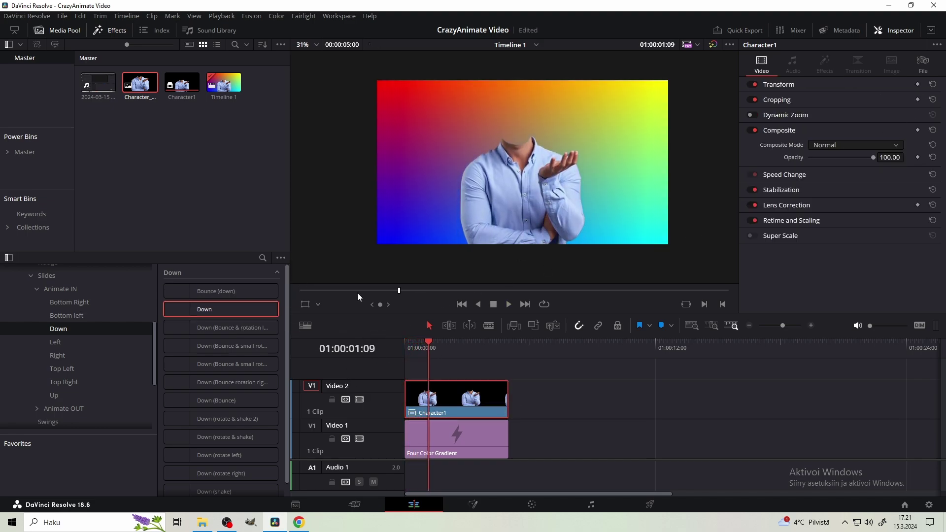
Step: Preview the Bounce (down) preset on Character1 and remove it afterwards
{"action": "left_click_drag", "start_coordinate": [216, 291], "coordinate": [444, 399]}
{"action": "key", "text": "Home"}
{"action": "key", "text": "space"}
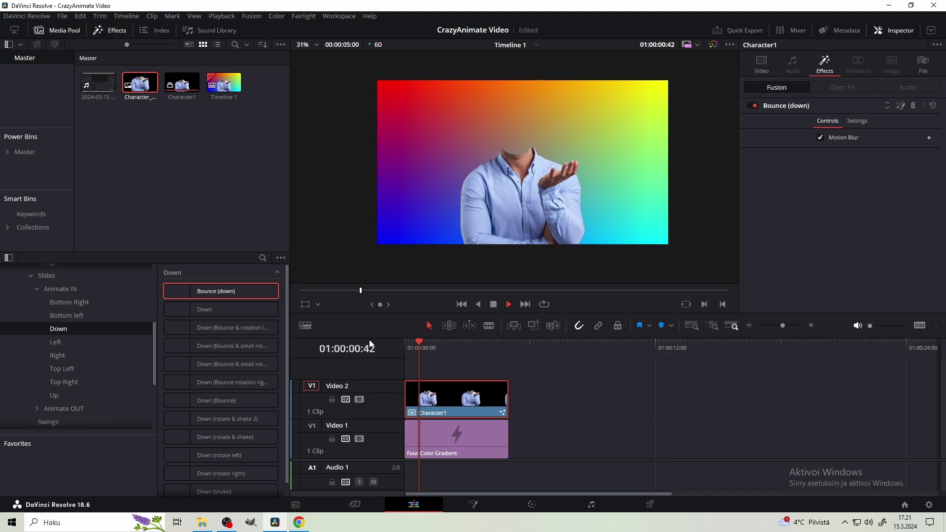
{"action": "key", "text": "space"}
{"action": "left_click", "coordinate": [913, 107]}
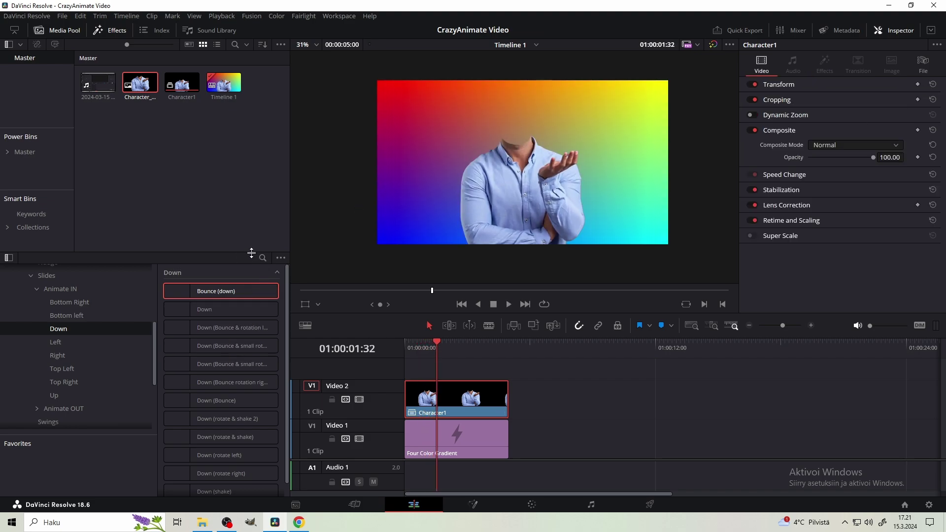
Step: Blade-cut Character1 at the playhead near 01:00:03:32
{"action": "left_click", "coordinate": [147, 290]}
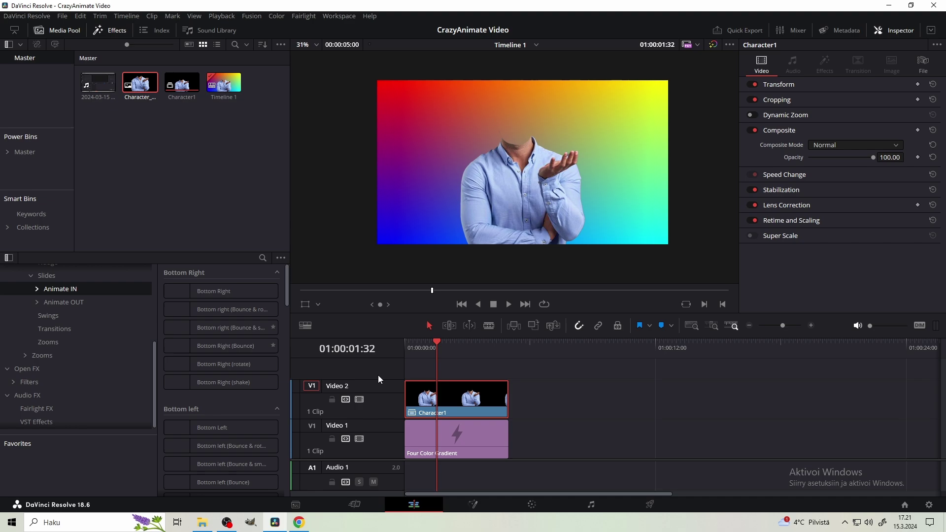
{"action": "left_click_drag", "start_coordinate": [428, 353], "coordinate": [478, 329]}
{"action": "left_click", "coordinate": [488, 327]}
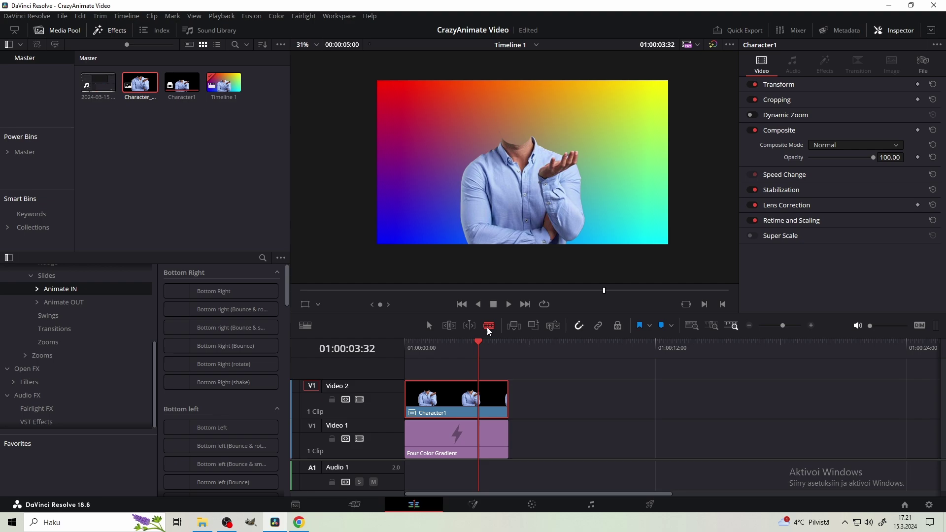
{"action": "left_click", "coordinate": [479, 392]}
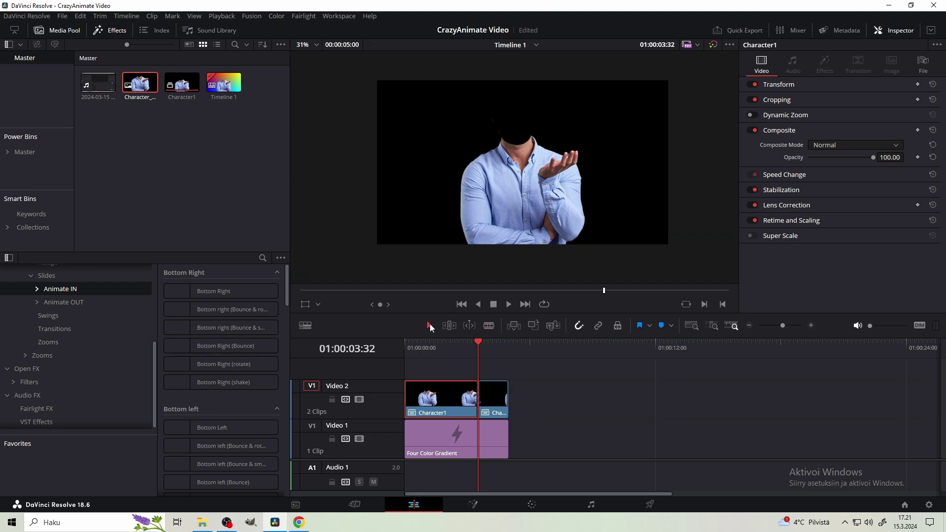
Step: Turn the second part of the split clip into Fusion Clip 1
{"action": "left_click", "coordinate": [498, 393]}
{"action": "right_click", "coordinate": [498, 399]}
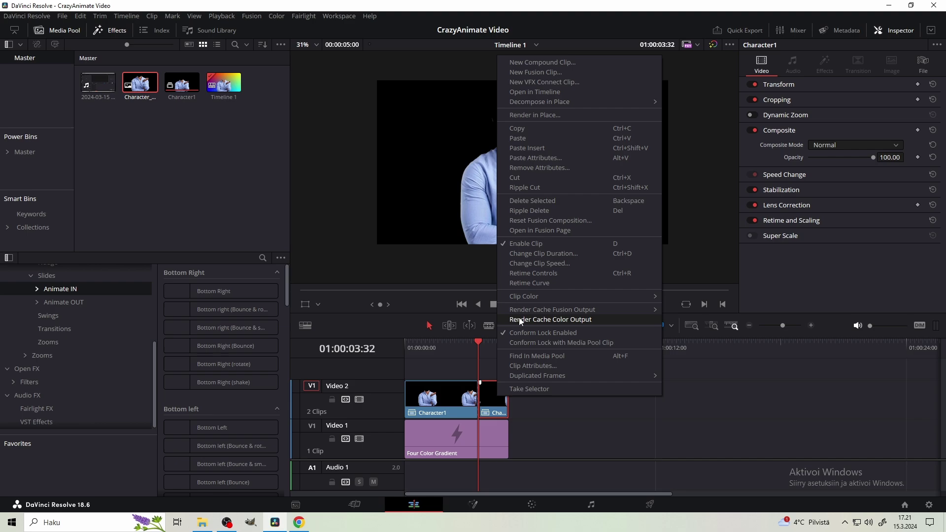
{"action": "left_click", "coordinate": [540, 75]}
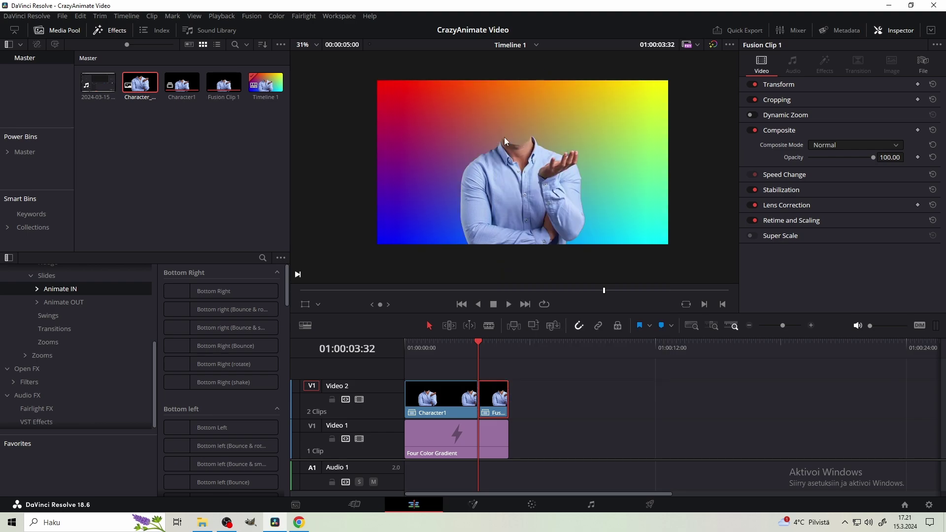
Step: Apply the Animate OUT Right slide preset to the Fusion clip and play it back
{"action": "left_click", "coordinate": [79, 303]}
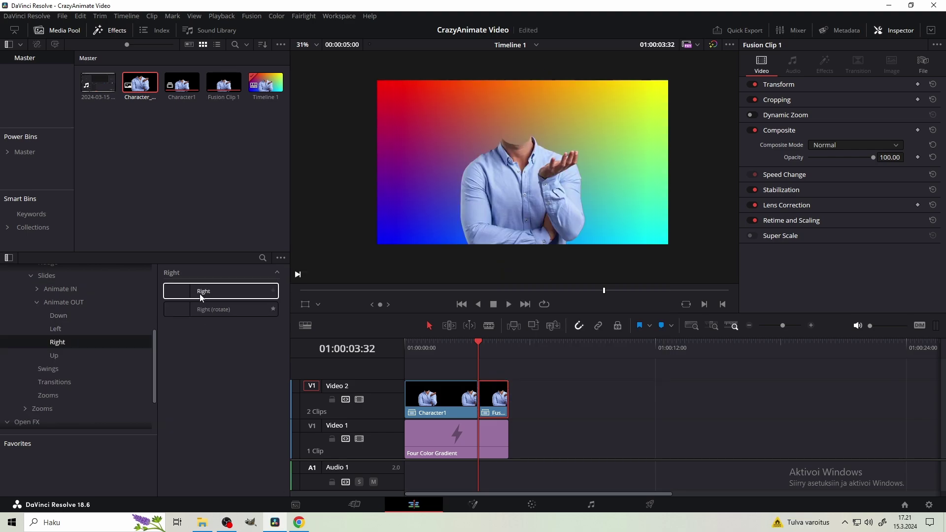
{"action": "left_click_drag", "start_coordinate": [202, 297], "coordinate": [496, 386]}
{"action": "key", "text": "space"}
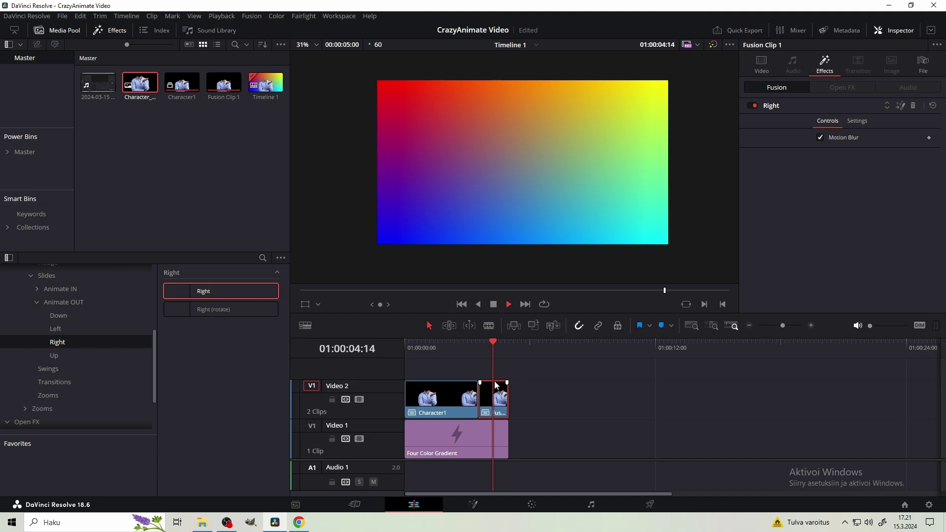
{"action": "key", "text": "space"}
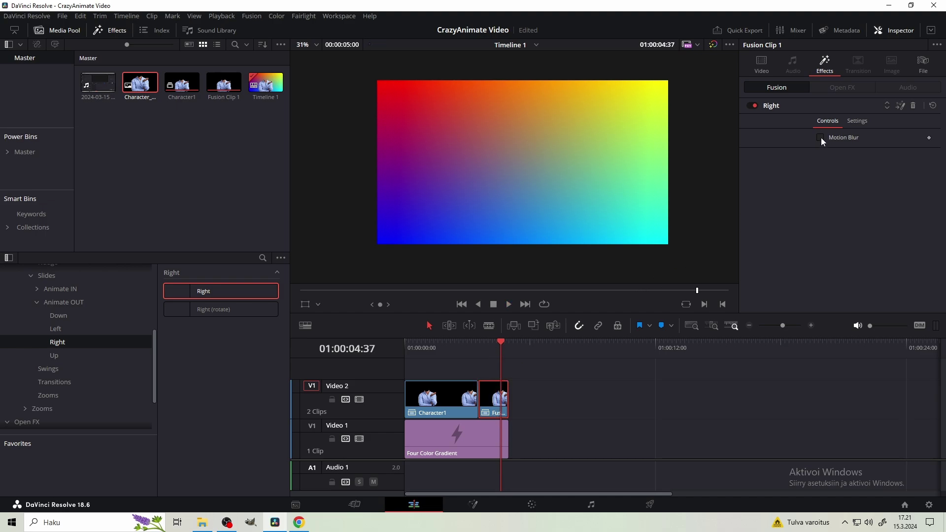
Step: Undo the split, then apply the Transitions Left to right preset to Character1
{"action": "key", "text": "ctrl+z"}
{"action": "left_click", "coordinate": [54, 382]}
{"action": "left_click_drag", "start_coordinate": [217, 293], "coordinate": [438, 389]}
Step: Replay the Left to right transition on Character1 several times from the start
{"action": "left_click", "coordinate": [462, 304]}
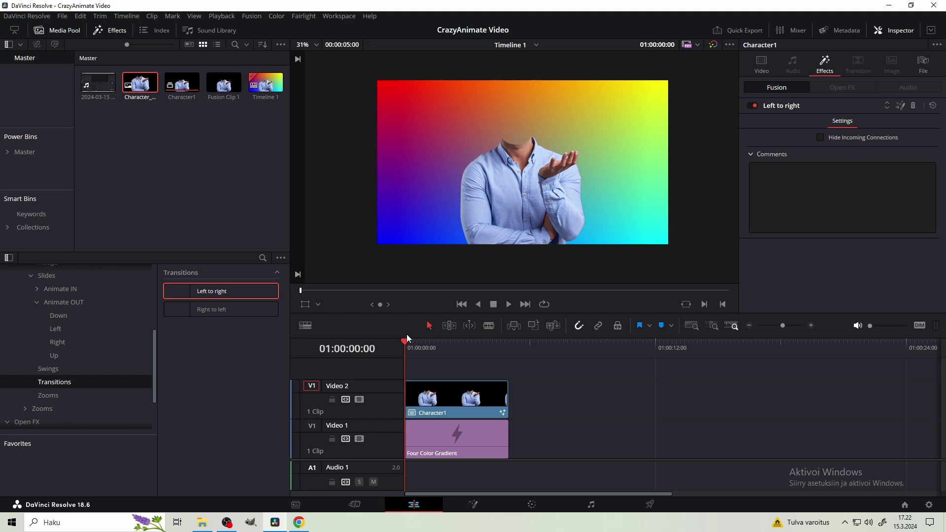
{"action": "key", "text": "space"}
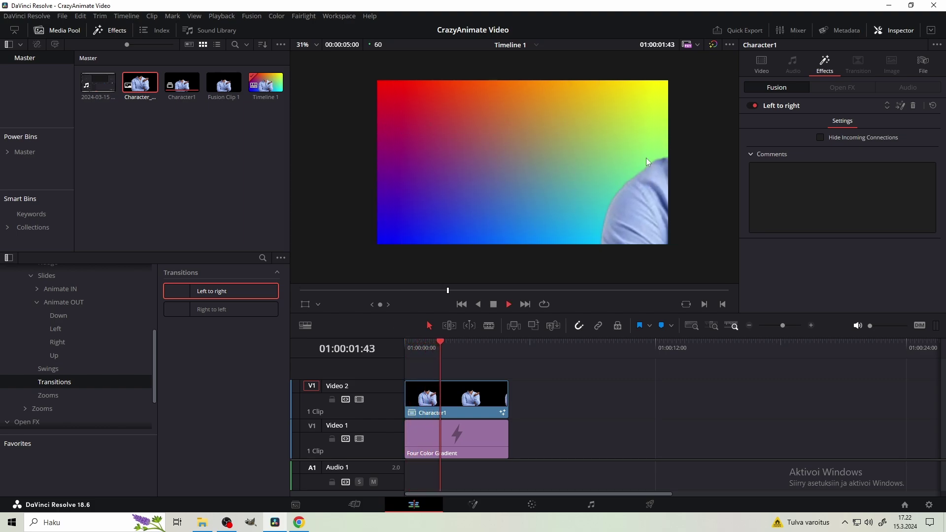
{"action": "key", "text": "space"}
{"action": "left_click", "coordinate": [462, 304]}
{"action": "key", "text": "space"}
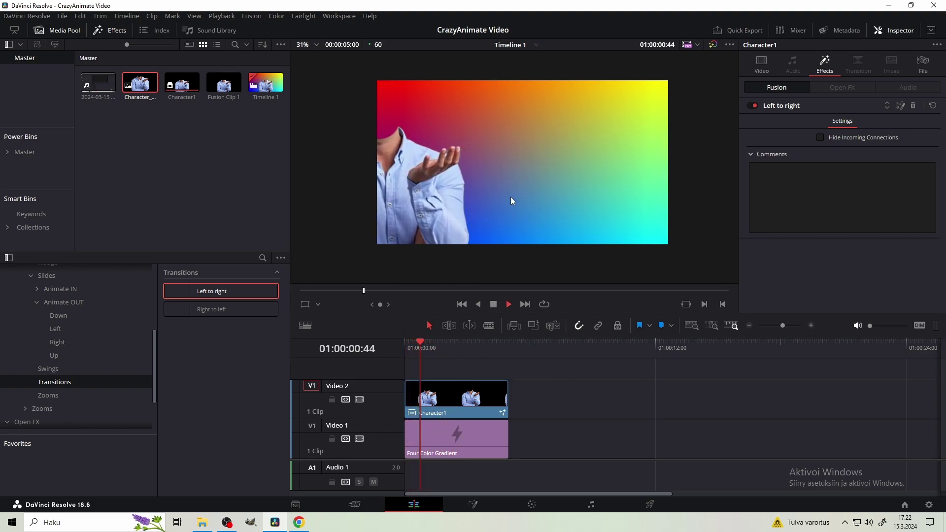
{"action": "key", "text": "space"}
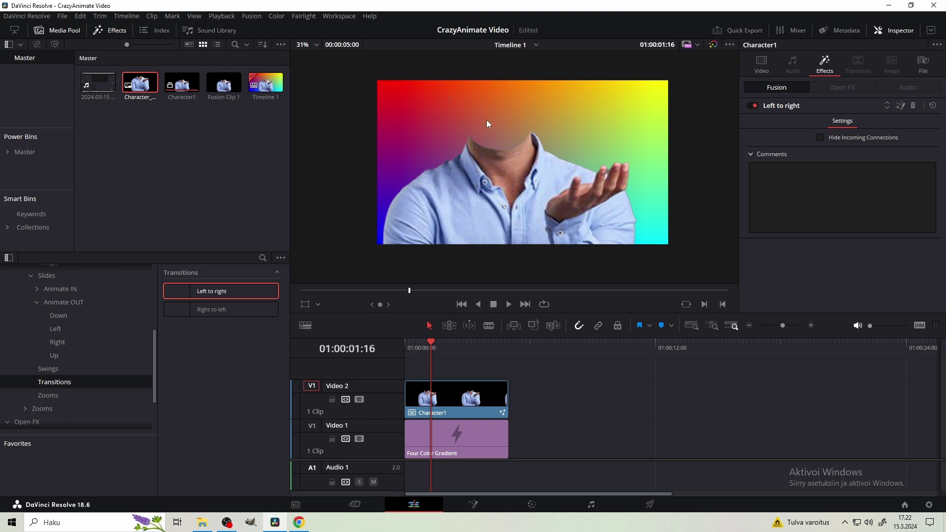
{"action": "left_click_drag", "start_coordinate": [420, 350], "coordinate": [400, 356]}
{"action": "key", "text": "space"}
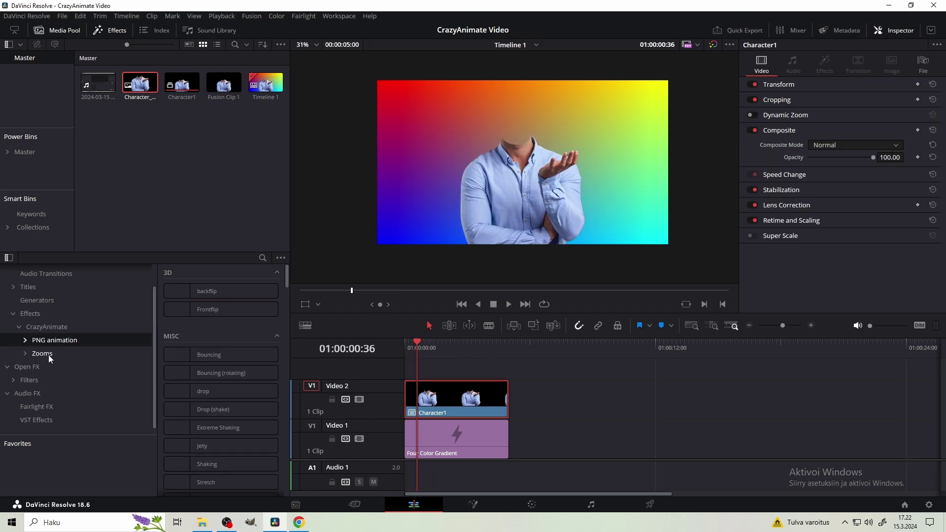
Step: Place an Adjustment Clip on a new Video 3 track above Character1
{"action": "left_click", "coordinate": [49, 356]}
{"action": "scroll", "coordinate": [48, 339], "scroll_direction": "up", "scroll_amount": 1}
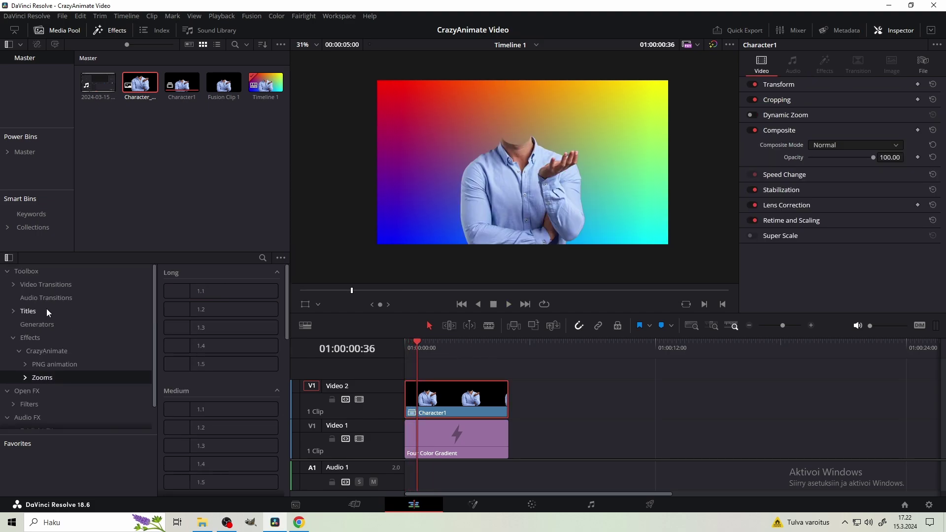
{"action": "left_click", "coordinate": [44, 338]}
{"action": "left_click_drag", "start_coordinate": [213, 293], "coordinate": [465, 389]}
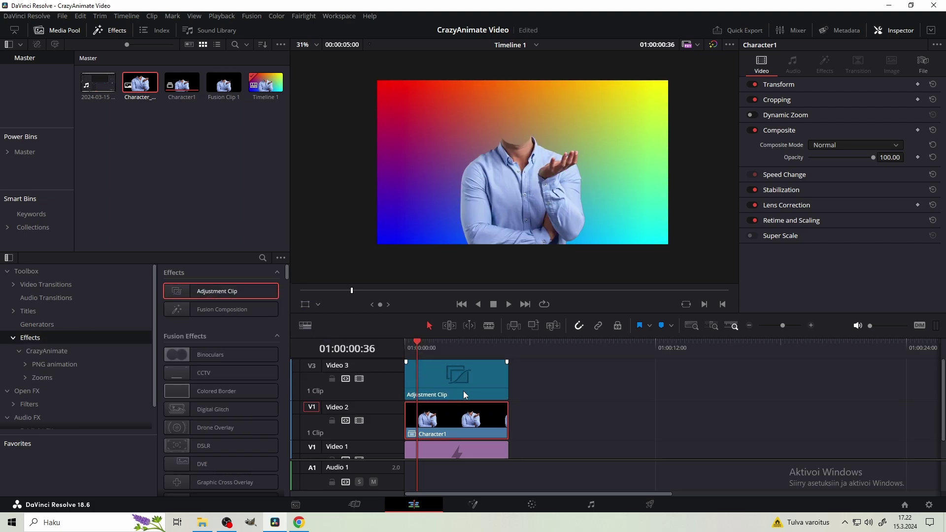
{"action": "left_click", "coordinate": [463, 394]}
Step: Expand CrazyAnimate Zooms > Normal Zooms and show the Long presets
{"action": "left_click", "coordinate": [36, 377]}
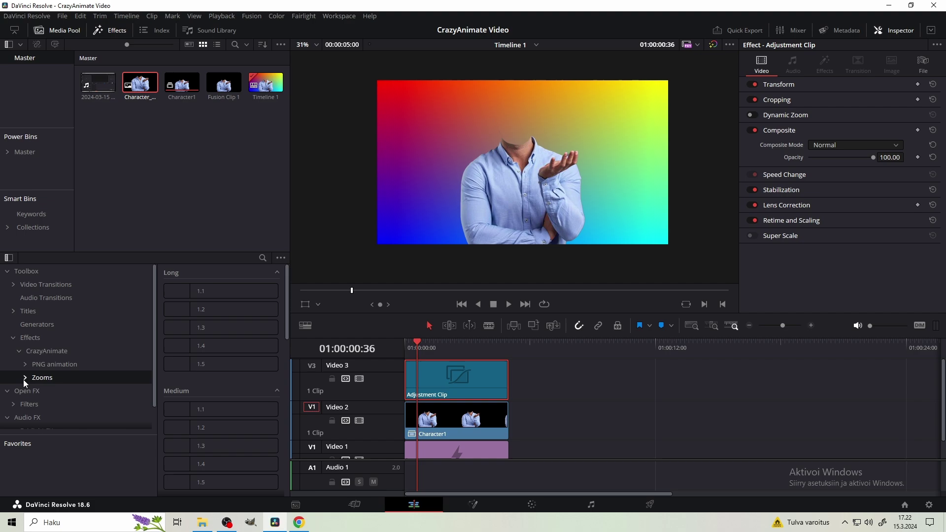
{"action": "left_click", "coordinate": [25, 378]}
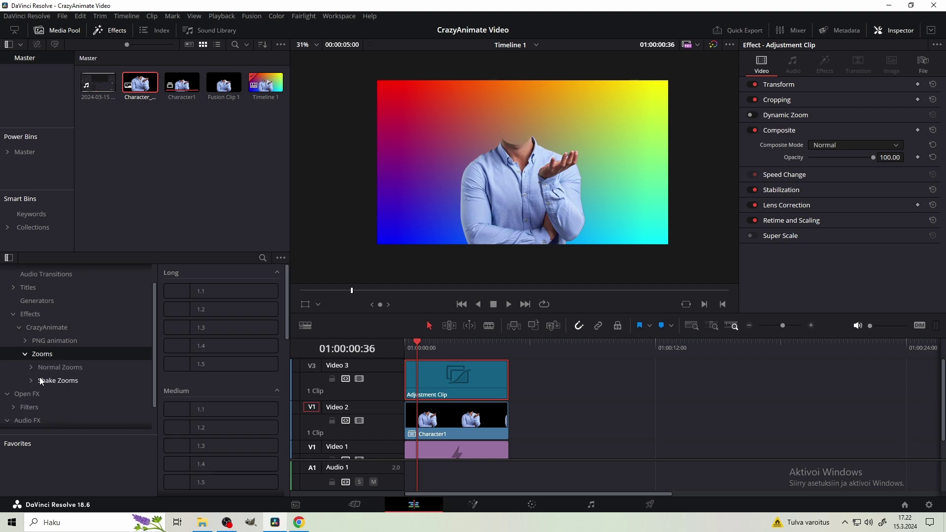
{"action": "left_click", "coordinate": [73, 367]}
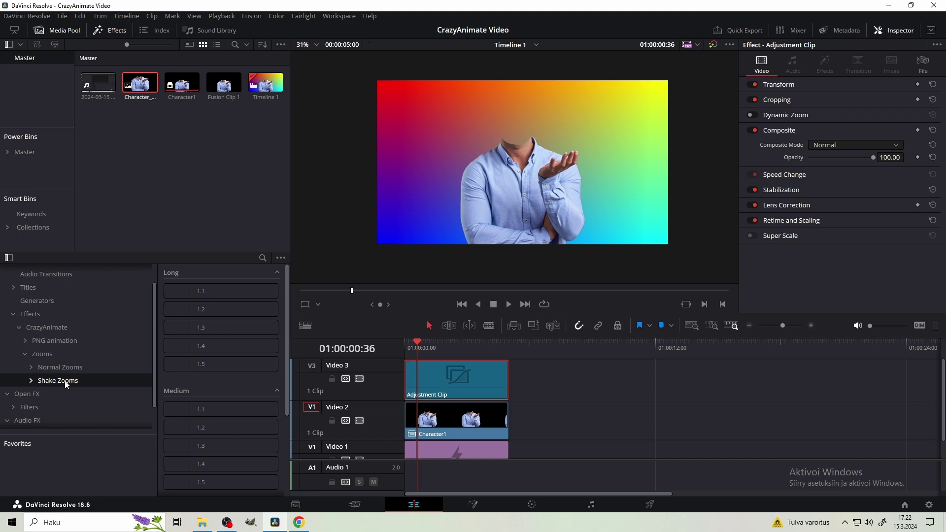
{"action": "left_click", "coordinate": [32, 367]}
{"action": "scroll", "coordinate": [59, 332], "scroll_direction": "down", "scroll_amount": 3}
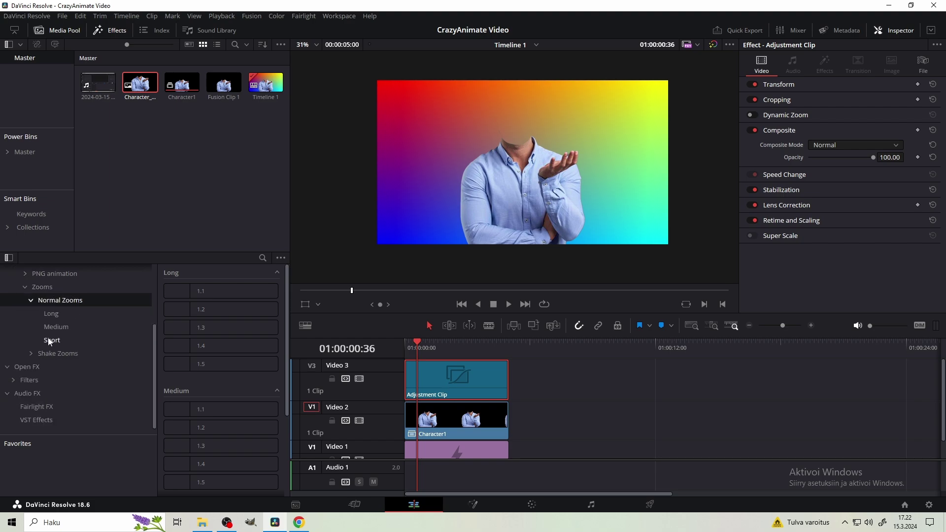
{"action": "left_click", "coordinate": [55, 314]}
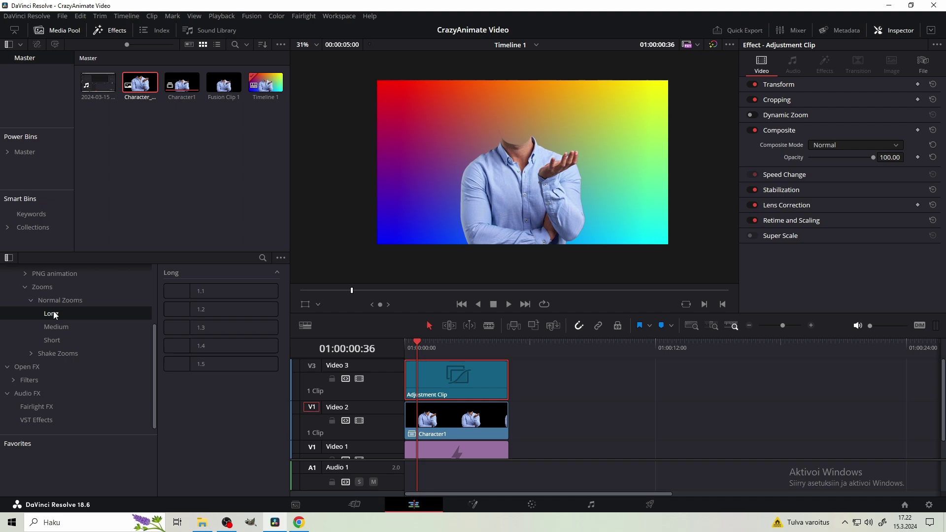
Step: Try raising the adjustment clip's zoom to 1.200, then undo it
{"action": "left_click", "coordinate": [403, 347]}
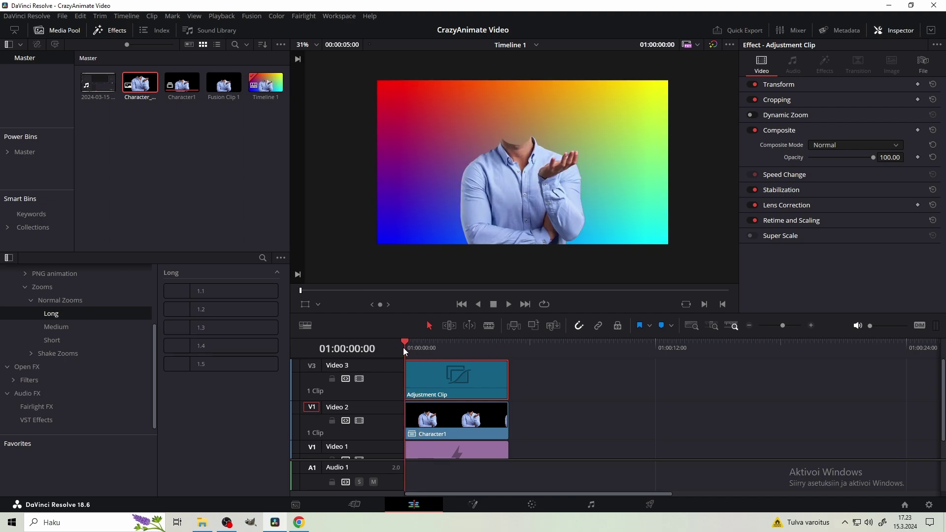
{"action": "left_click", "coordinate": [794, 86]}
{"action": "left_click_drag", "start_coordinate": [831, 99], "coordinate": [846, 99]}
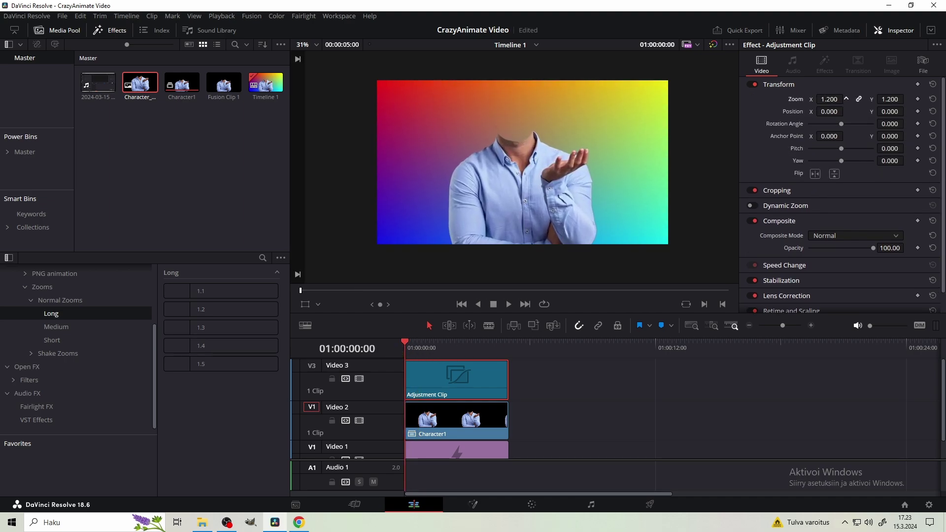
{"action": "key", "text": "ctrl+z"}
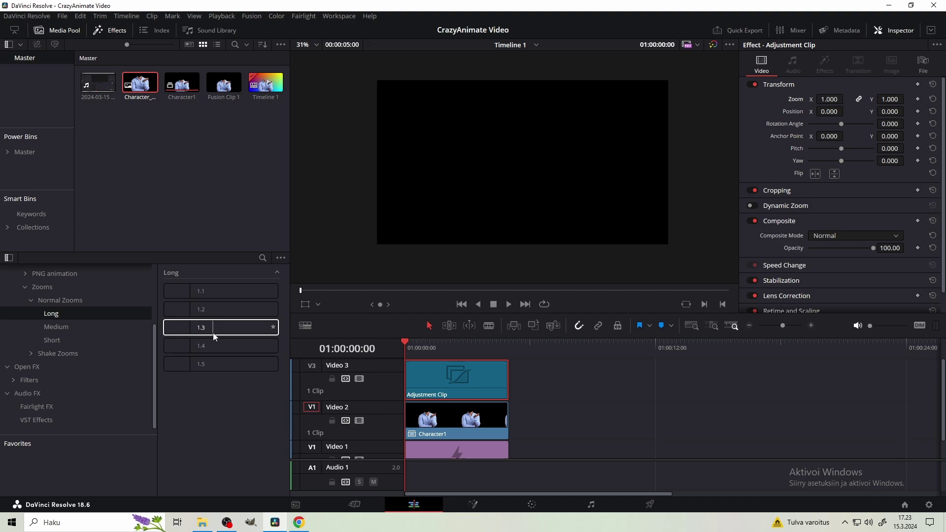
Step: Apply the 1.3 normal zoom preset to the adjustment clip and preview it
{"action": "left_click_drag", "start_coordinate": [202, 338], "coordinate": [440, 374]}
{"action": "key", "text": "space"}
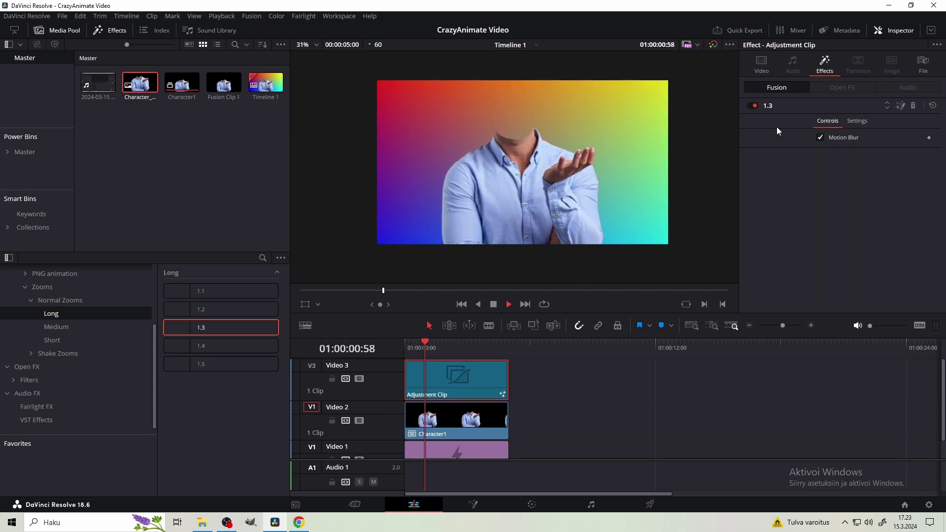
{"action": "key", "text": "space"}
{"action": "key", "text": "Home"}
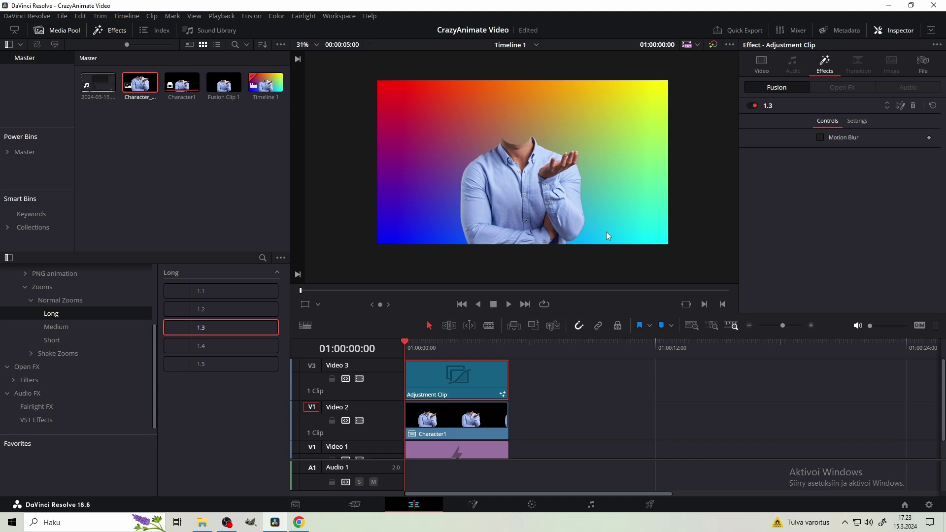
{"action": "key", "text": "space"}
Step: Apply the Shake Zooms Long 1.4 preset to the adjustment clip and preview it
{"action": "left_click", "coordinate": [31, 353]}
{"action": "left_click", "coordinate": [51, 366]}
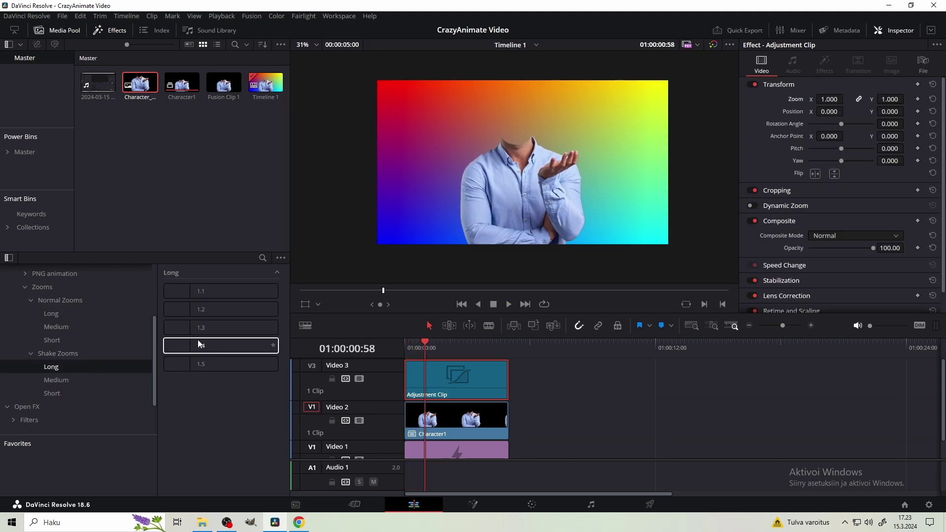
{"action": "left_click_drag", "start_coordinate": [197, 346], "coordinate": [436, 377]}
{"action": "key", "text": "Home"}
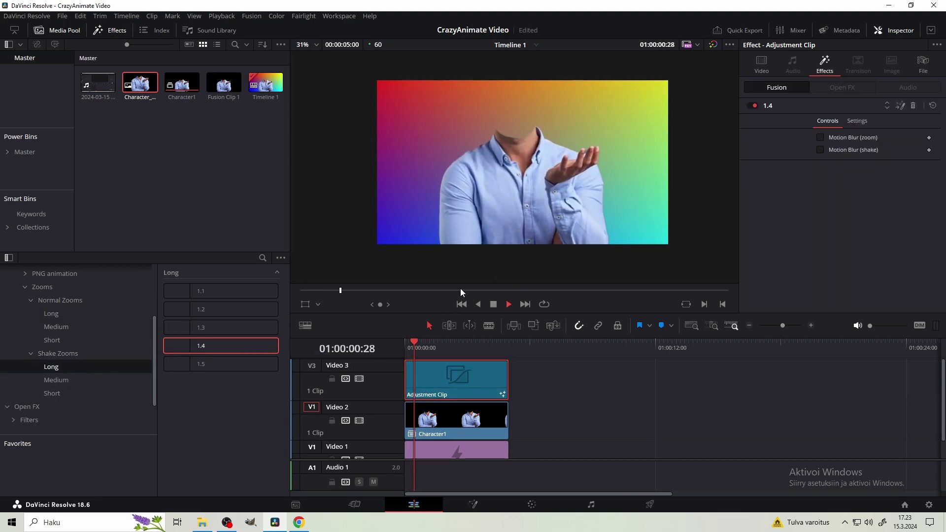
{"action": "key", "text": "space"}
Step: Remove the 1.4 zoom effect and delete the adjustment clip from the timeline
{"action": "left_click", "coordinate": [913, 106]}
{"action": "key", "text": "Delete"}
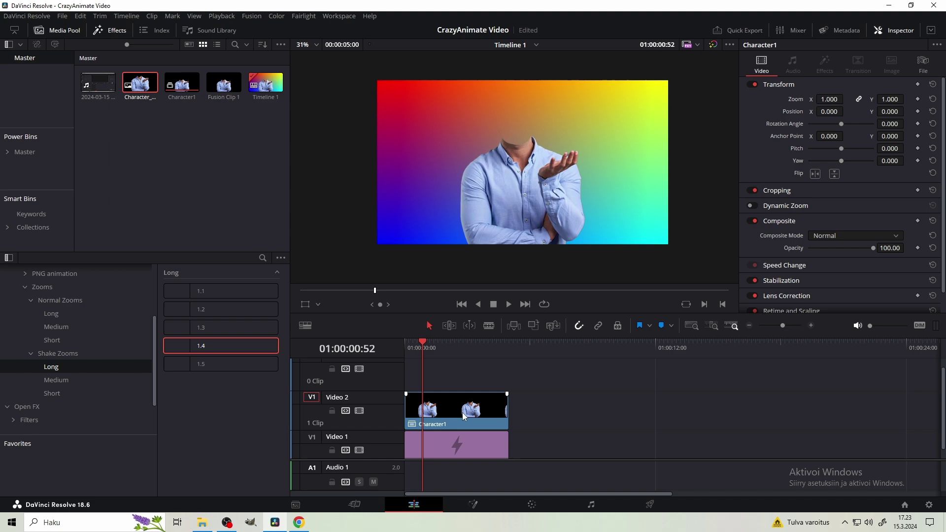
{"action": "left_click", "coordinate": [473, 505]}
{"action": "left_click", "coordinate": [413, 504]}
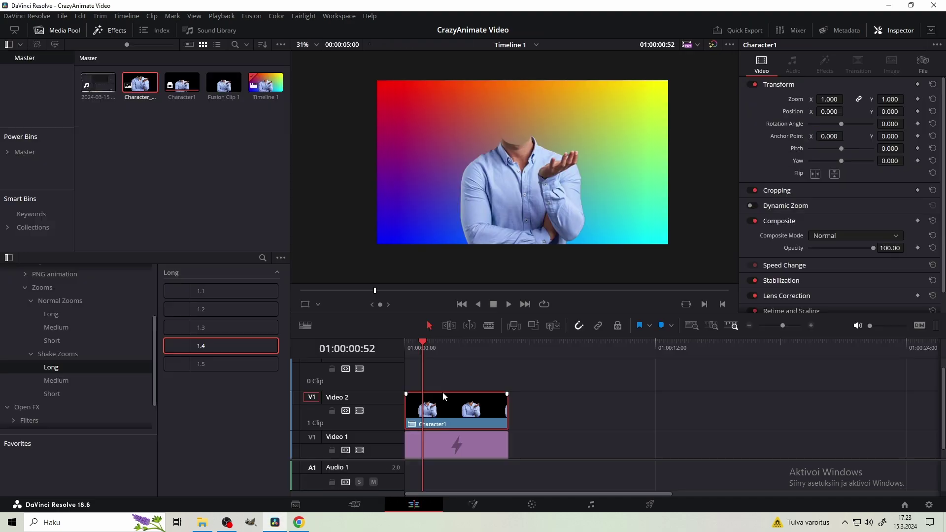
Step: Open the Character1 clip in the Fusion page
{"action": "scroll", "coordinate": [452, 392], "scroll_direction": "down", "scroll_amount": 1}
{"action": "right_click", "coordinate": [453, 394]}
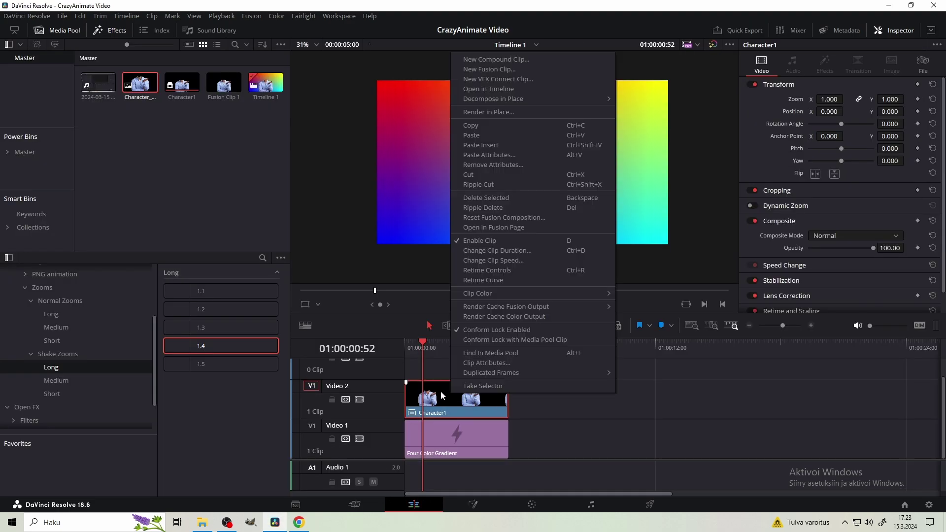
{"action": "left_click", "coordinate": [492, 227]}
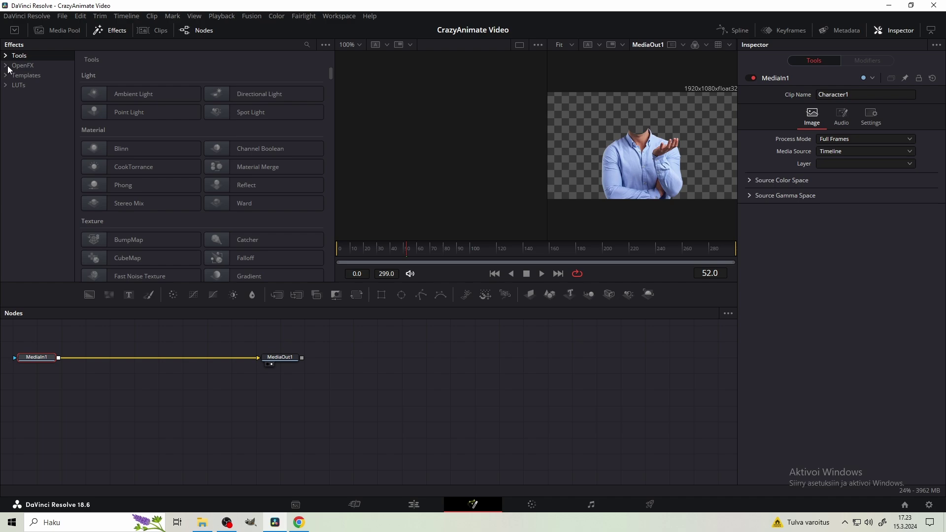
Step: Insert the CrazyAnimate PNG animation Frontflip between MediaIn1 and MediaOut1, preview it, then go back to Edit
{"action": "left_click", "coordinate": [16, 84]}
{"action": "left_click", "coordinate": [35, 104]}
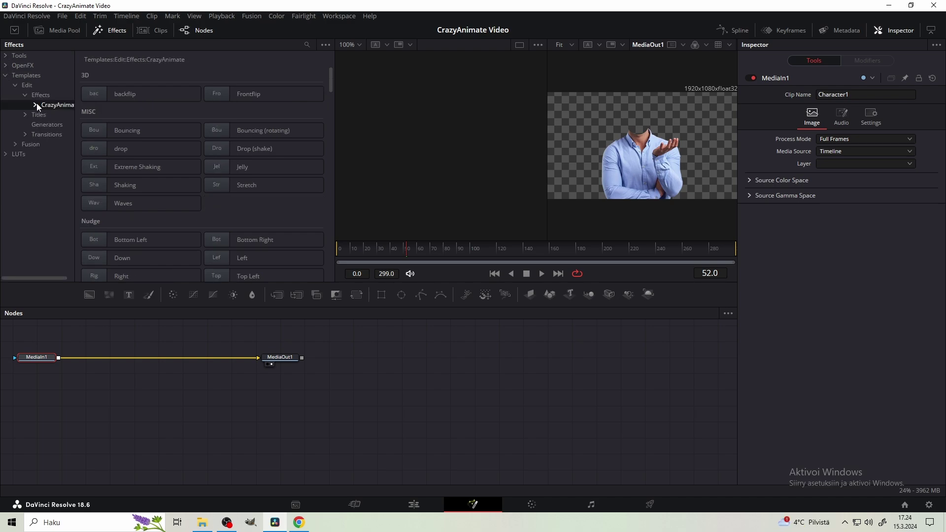
{"action": "left_click", "coordinate": [45, 115]}
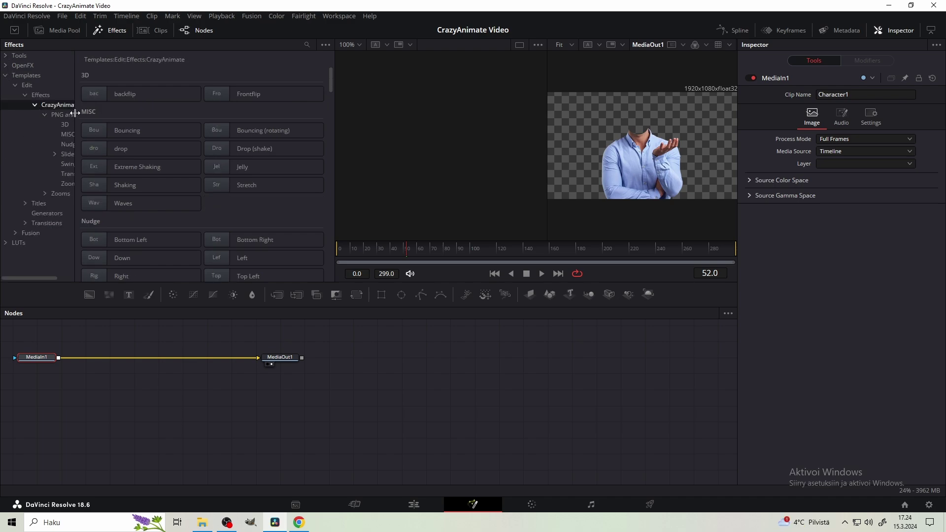
{"action": "left_click_drag", "start_coordinate": [74, 114], "coordinate": [157, 113]}
{"action": "left_click_drag", "start_coordinate": [216, 109], "coordinate": [372, 404]}
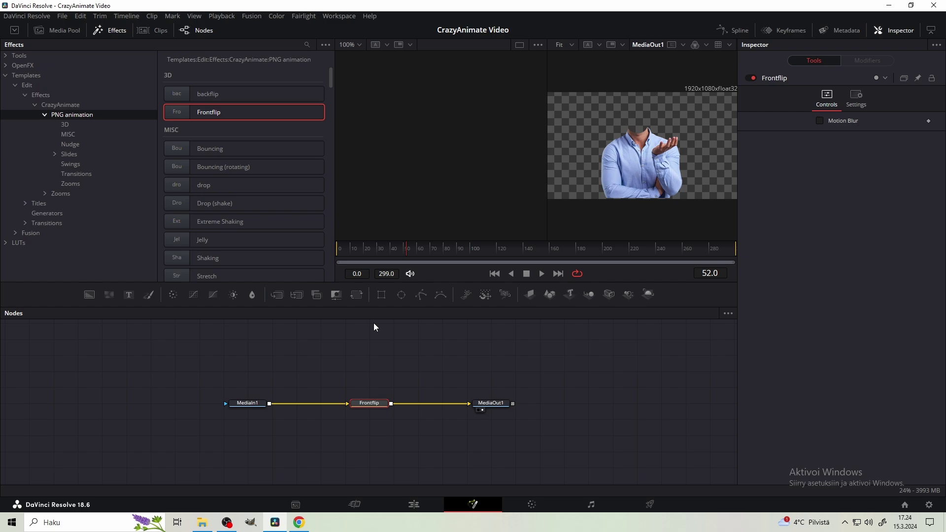
{"action": "key", "text": "space"}
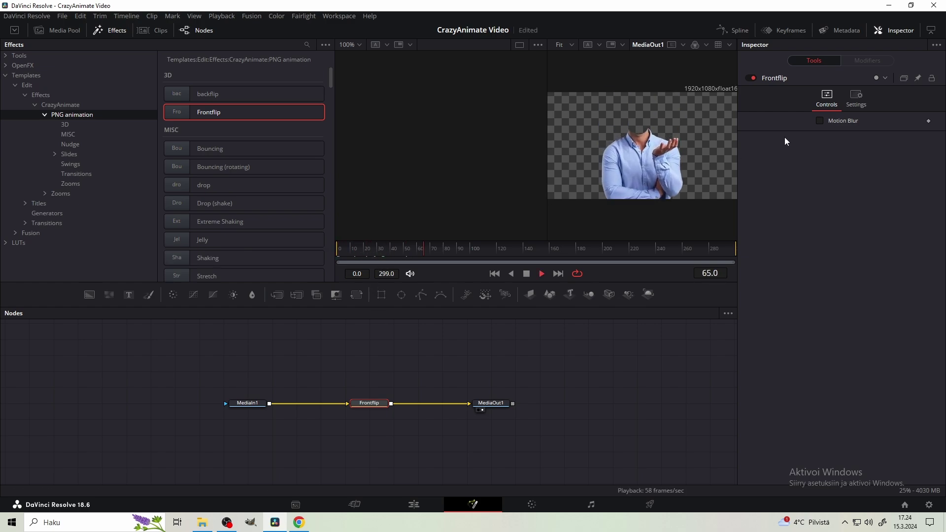
{"action": "left_click", "coordinate": [413, 504]}
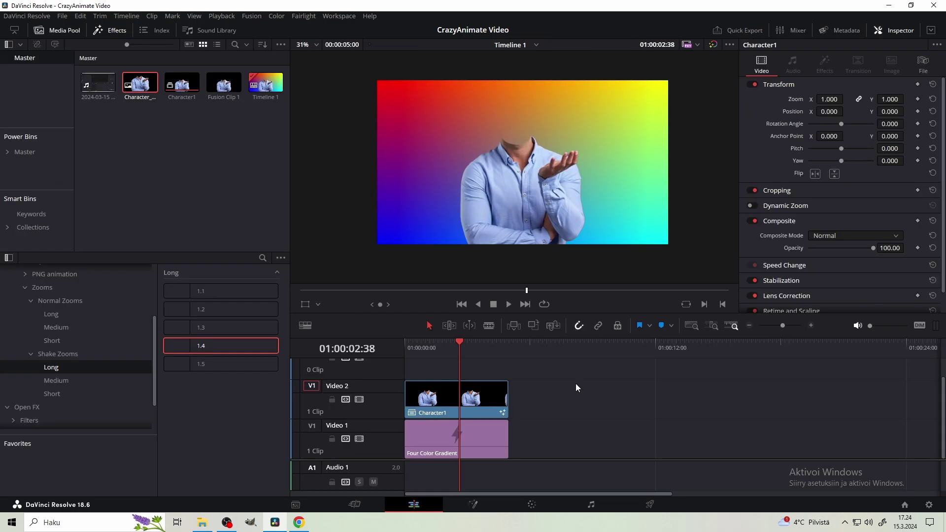